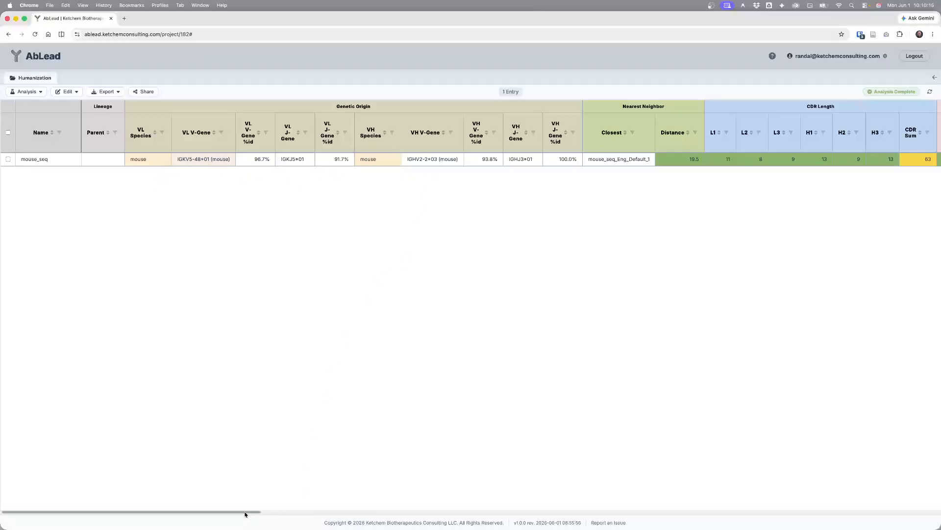
Open the Humanization tool for the mouse_seq entry
left_click_drag(247, 512, 938, 491)
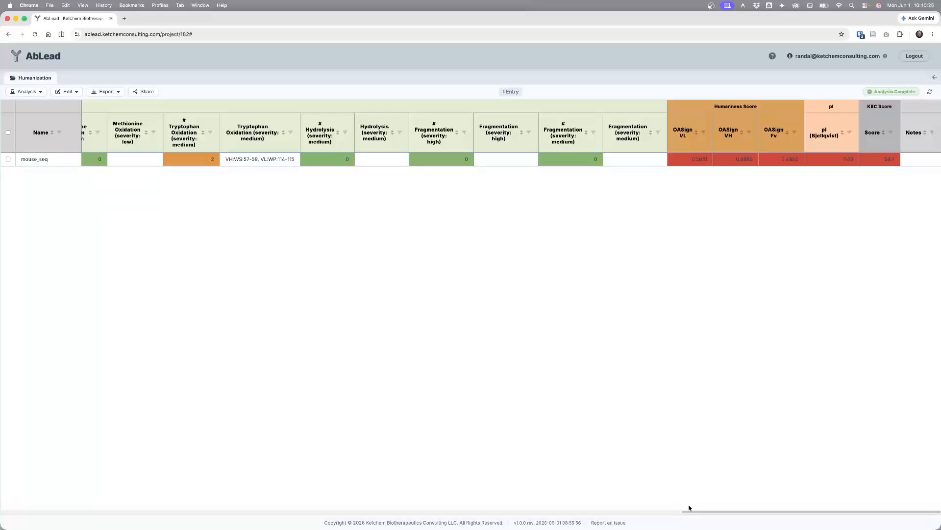
left_click_drag(689, 506, 10, 509)
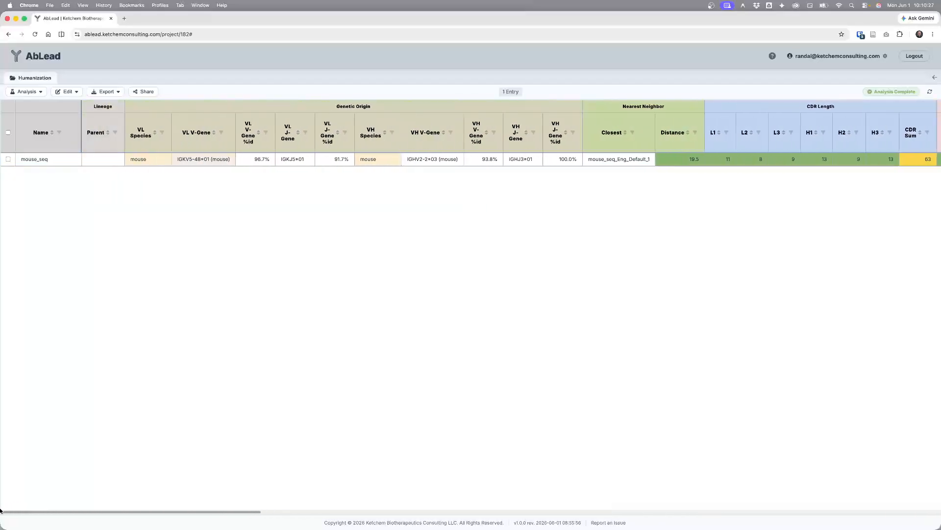
left_click(91, 163)
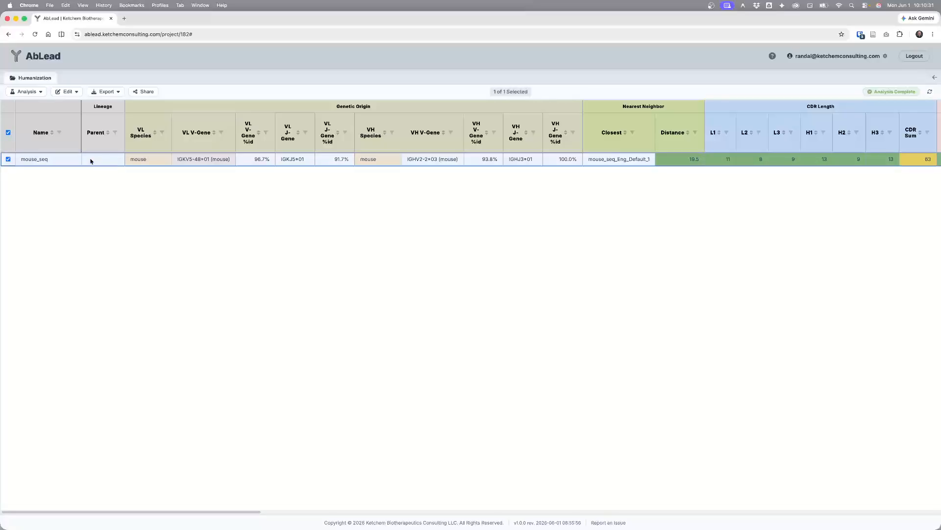
left_click(67, 92)
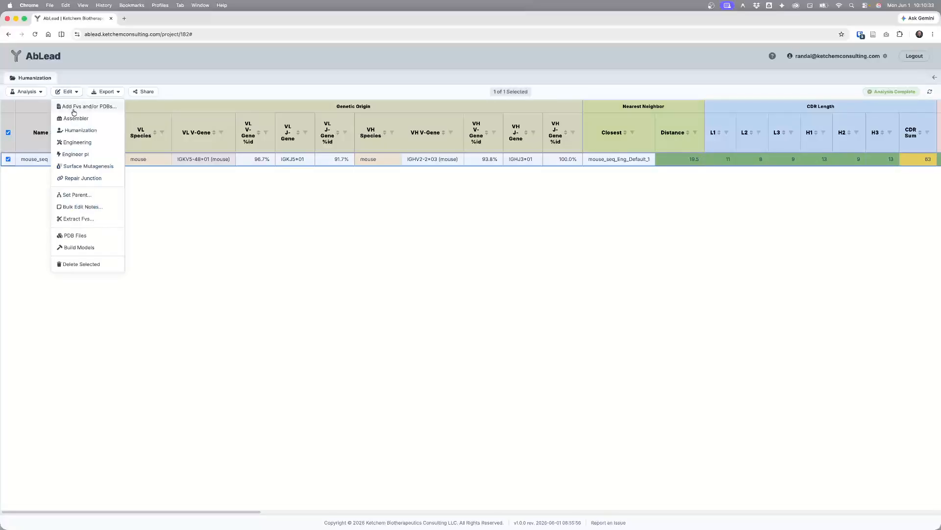
left_click(105, 131)
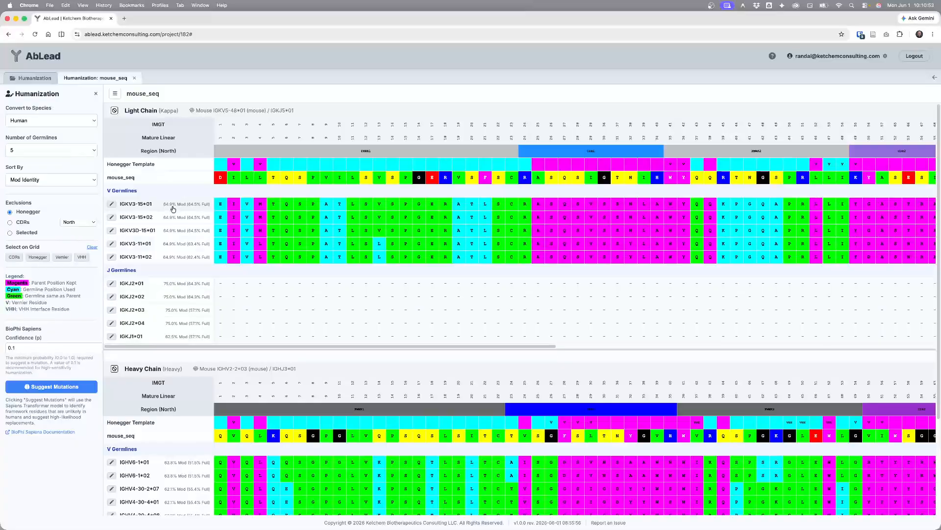
Preview Rabbit as the conversion species, then return it to Human
left_click(54, 122)
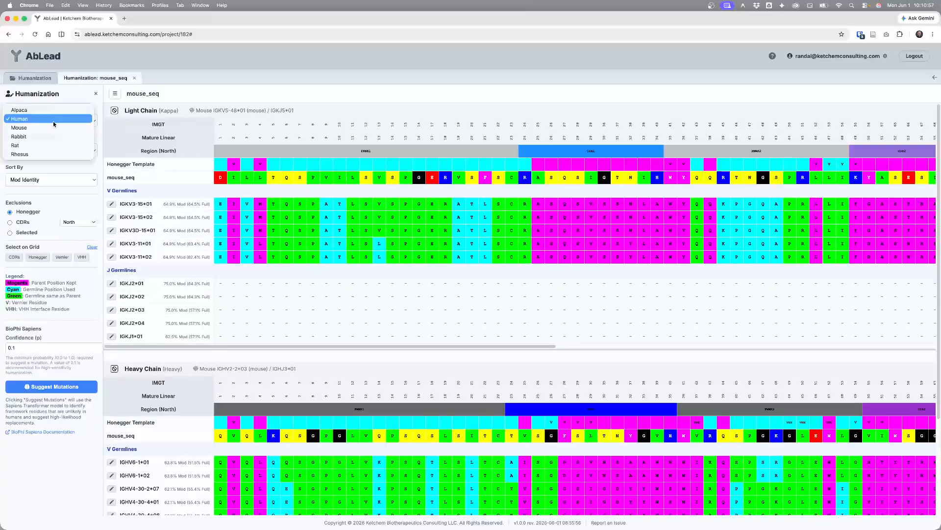
left_click(54, 136)
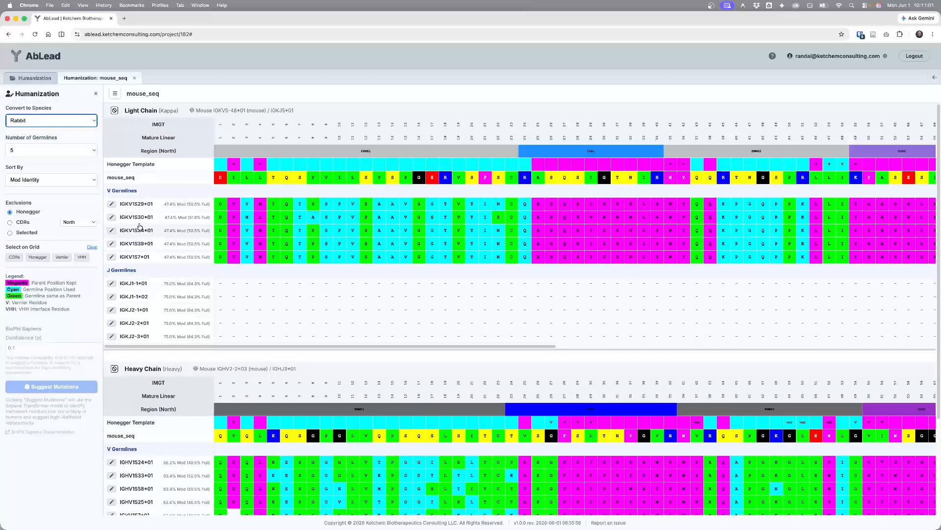
left_click(53, 121)
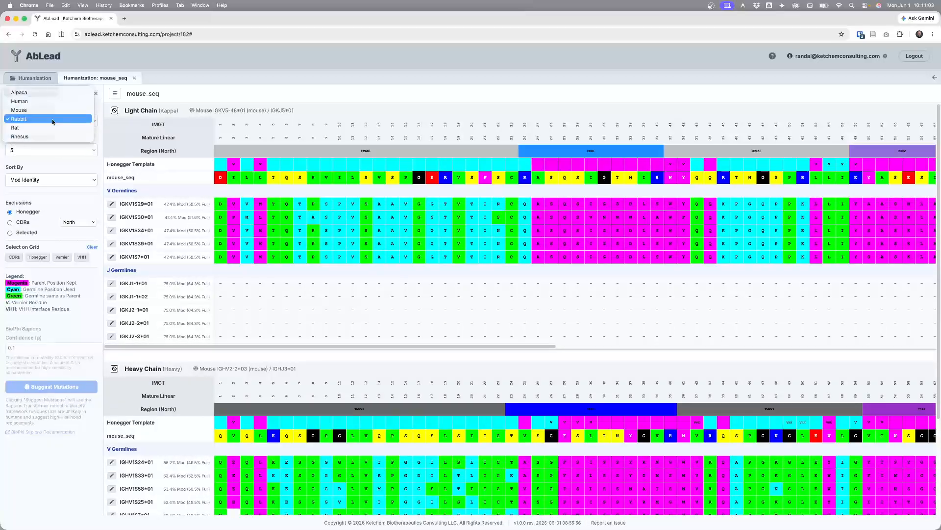
left_click(40, 101)
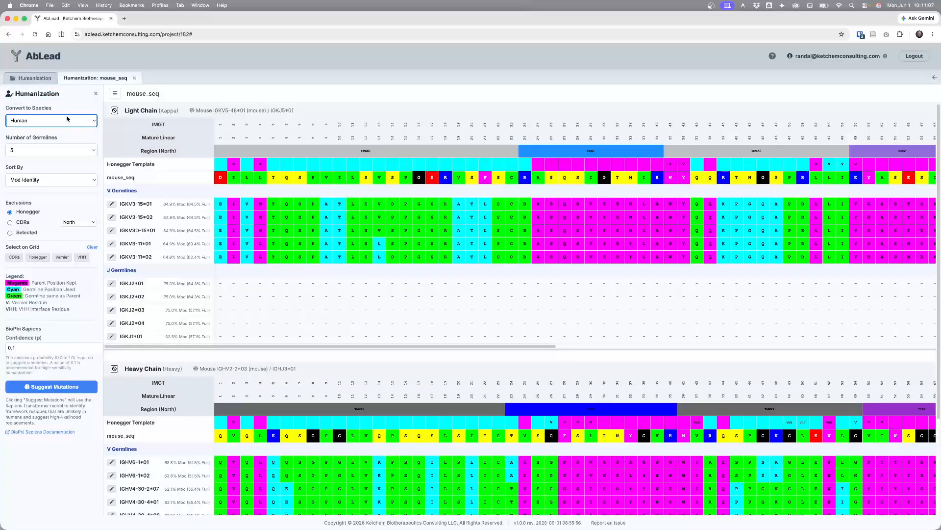
Preview the alignment with 10 germlines, then return the number of germlines to 5
left_click(59, 151)
left_click(58, 158)
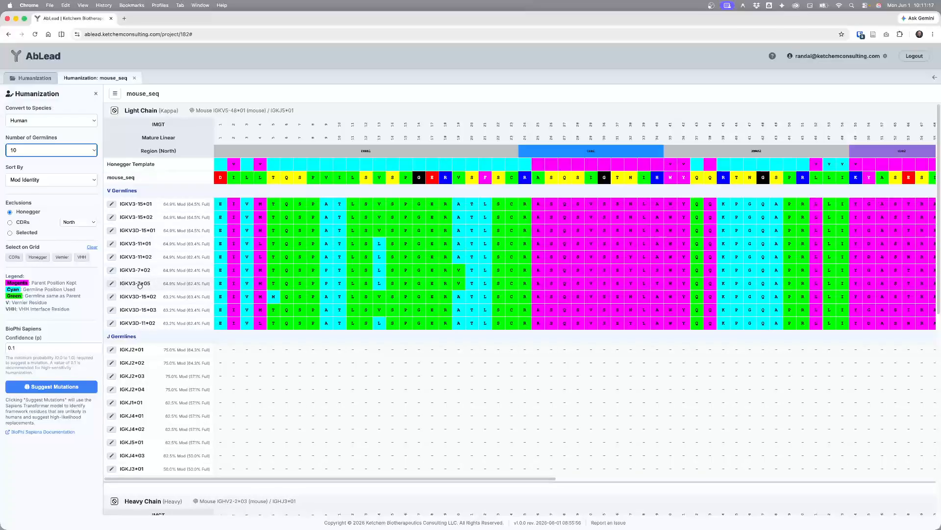
left_click(42, 151)
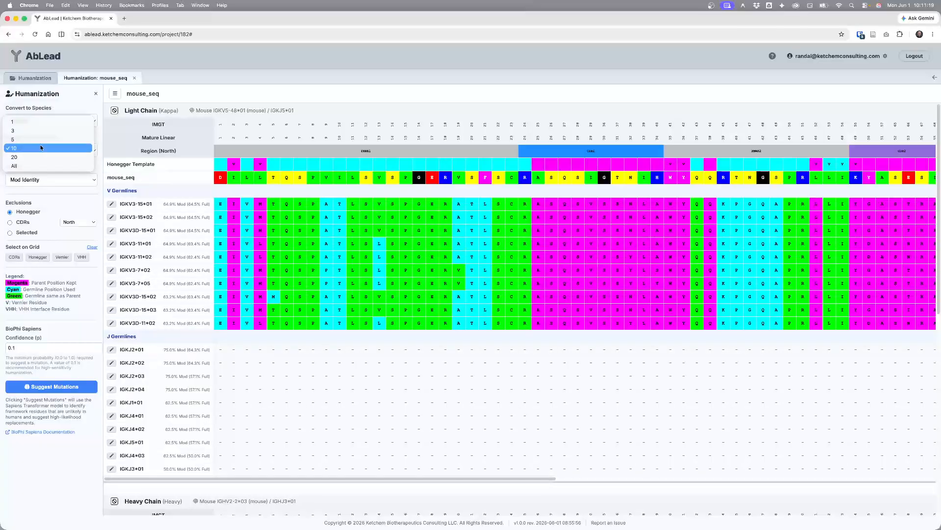
left_click(39, 142)
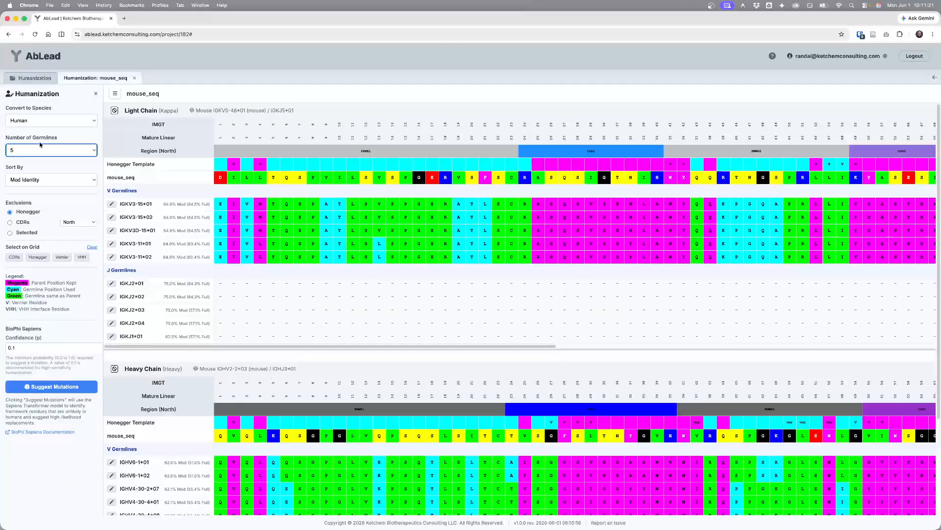
Sort the germlines by Full Identity, then return the sorting to Mod Identity
left_click(35, 185)
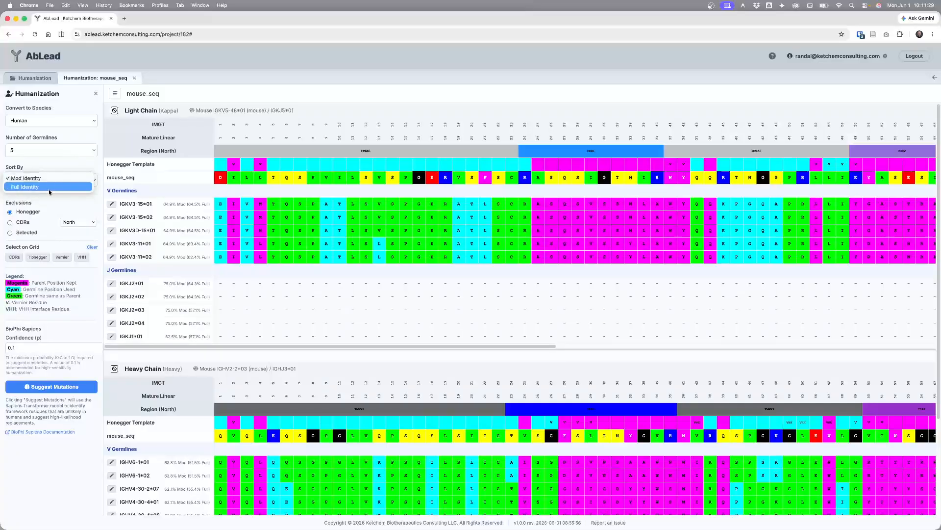
left_click(49, 189)
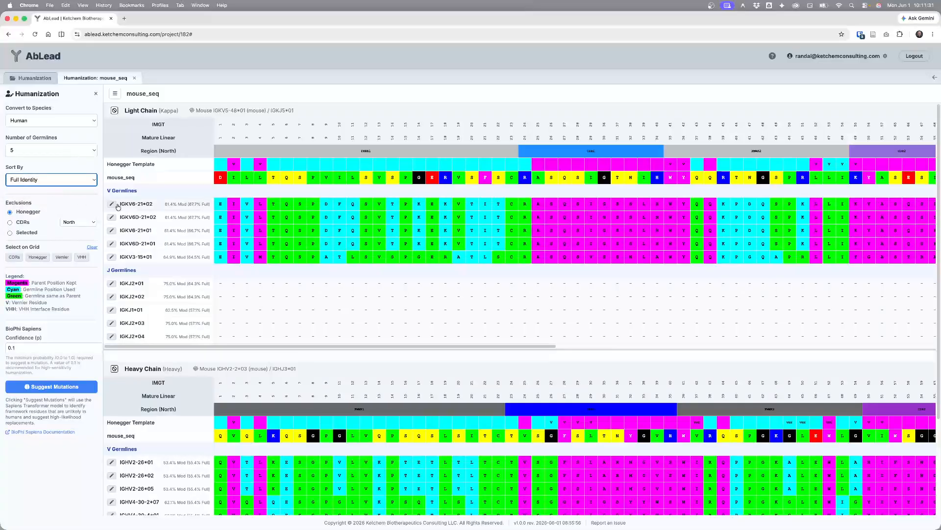
left_click(74, 180)
left_click(69, 170)
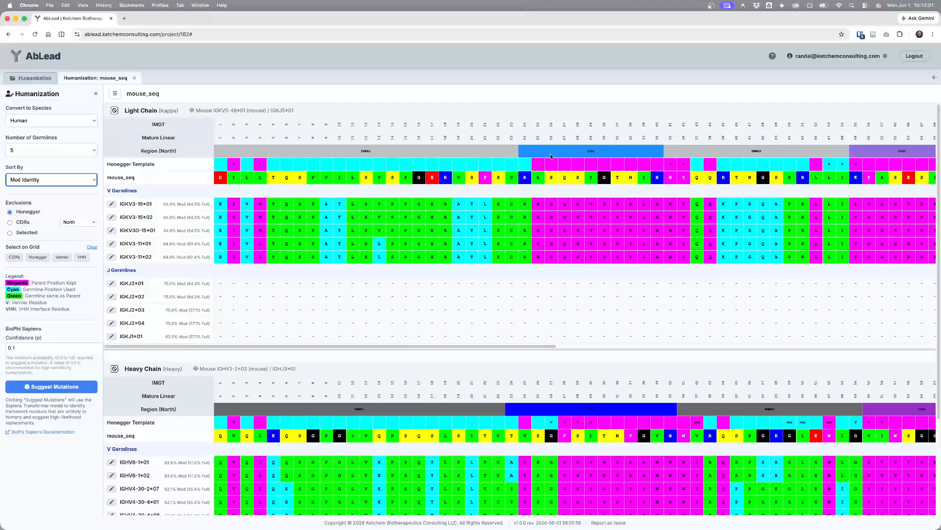
Preview the IMGT definition for the CDR regions, then return it to North
left_click(75, 223)
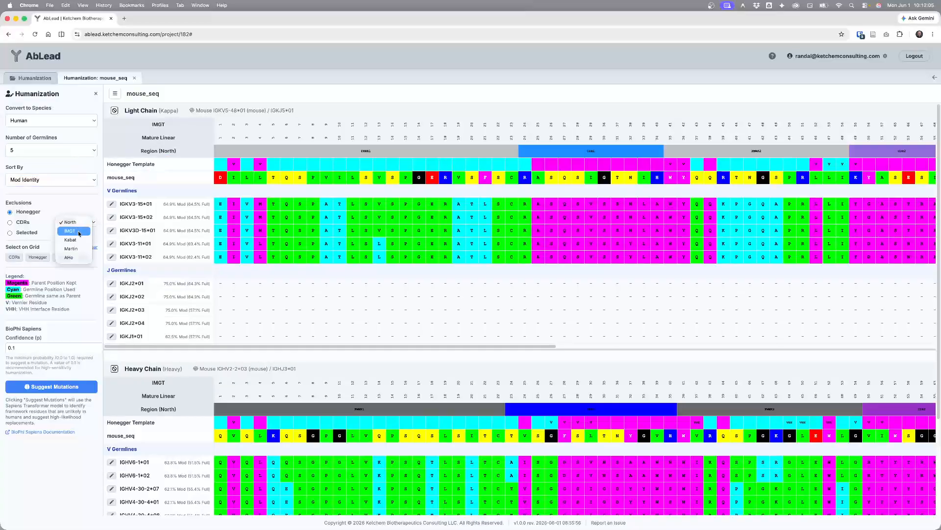
left_click(78, 231)
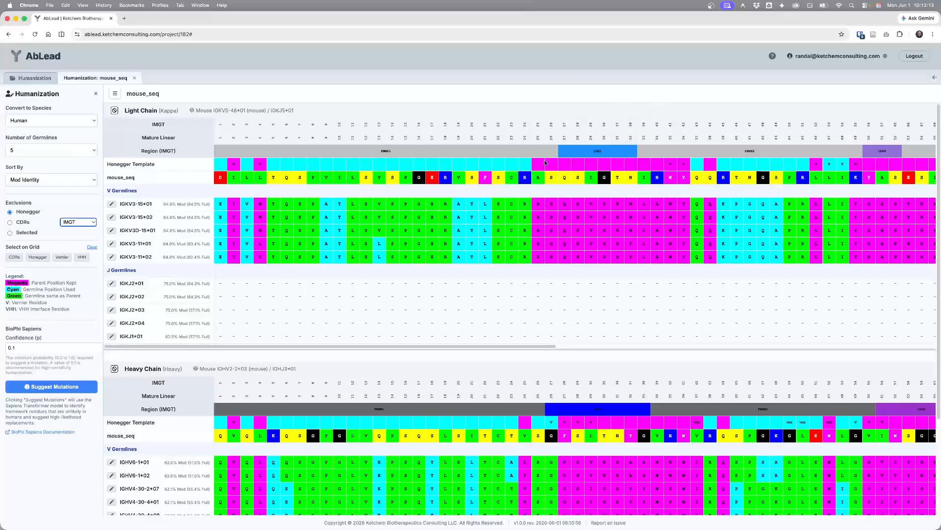
left_click(70, 222)
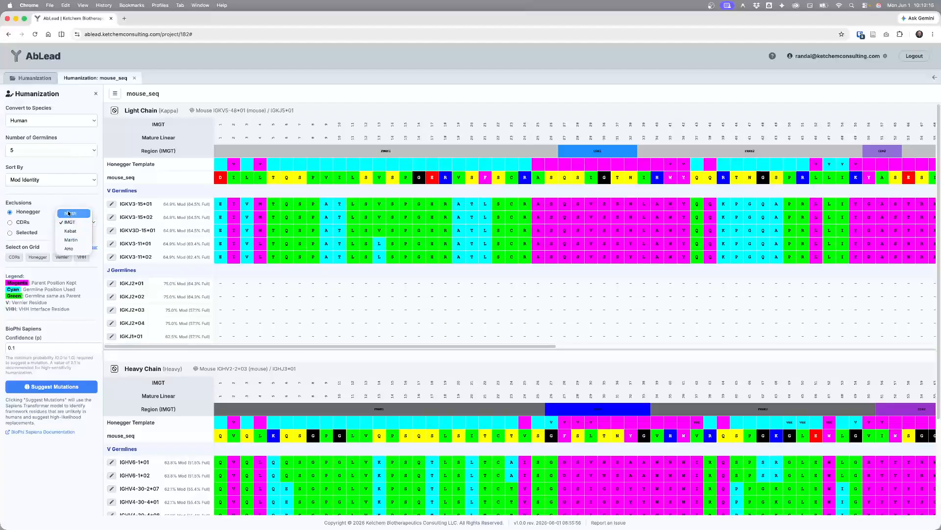
left_click(68, 214)
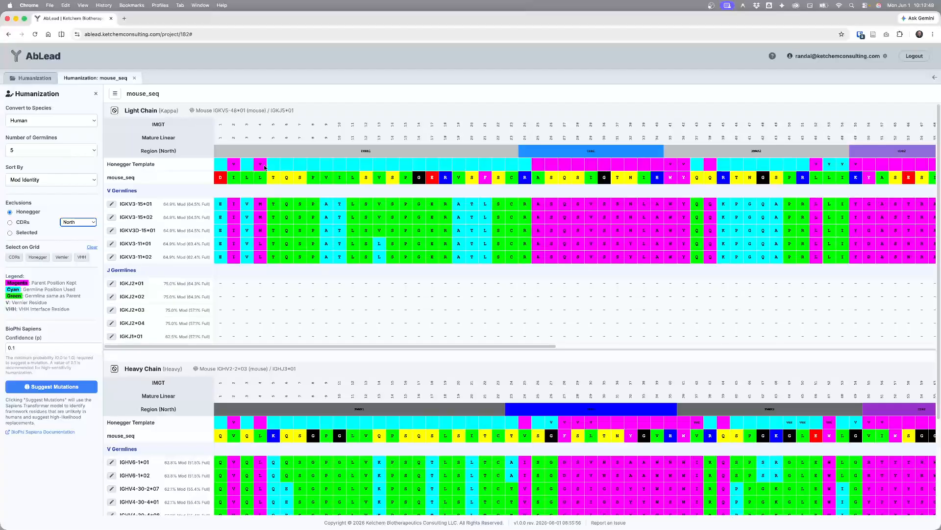
Compare the germline alignments under the CDRs exclusion with North definitions and under the Honegger exclusion
left_click(68, 222)
left_click(72, 222)
left_click(193, 206)
left_click(26, 224)
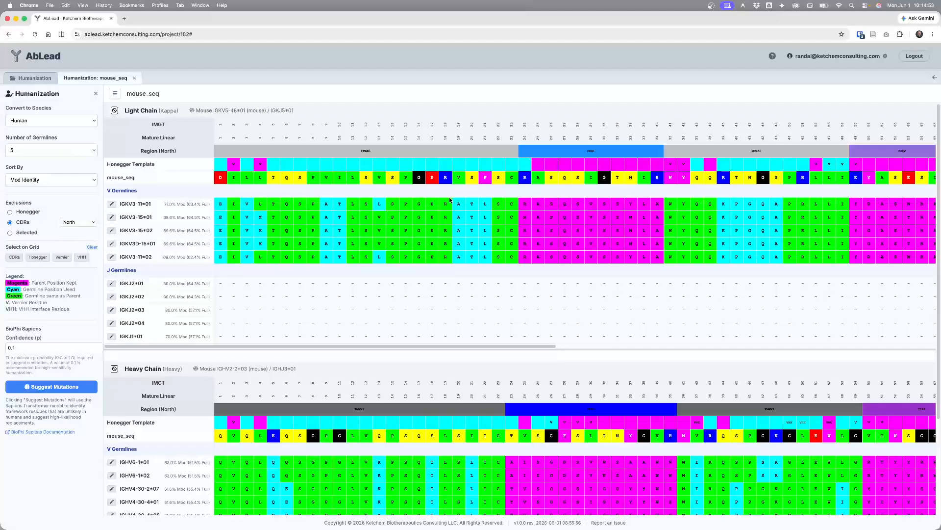
left_click(21, 215)
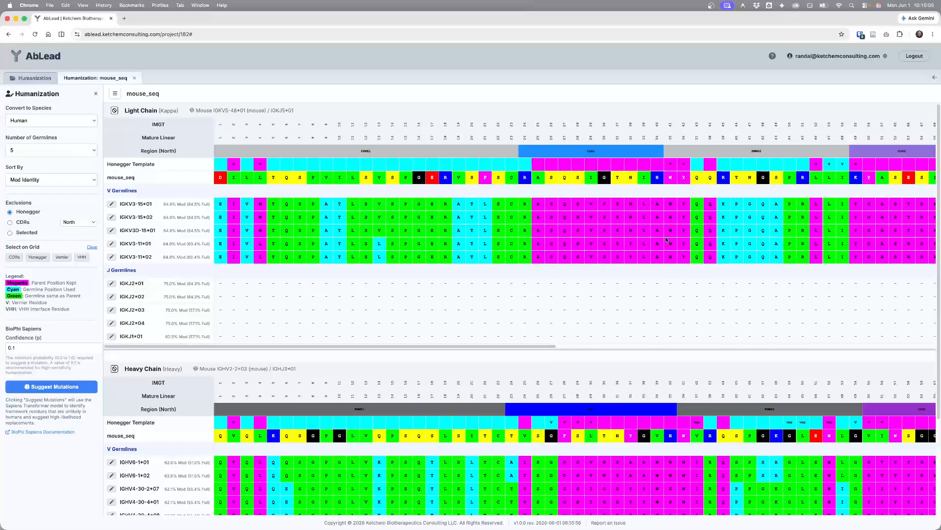
left_click(10, 222)
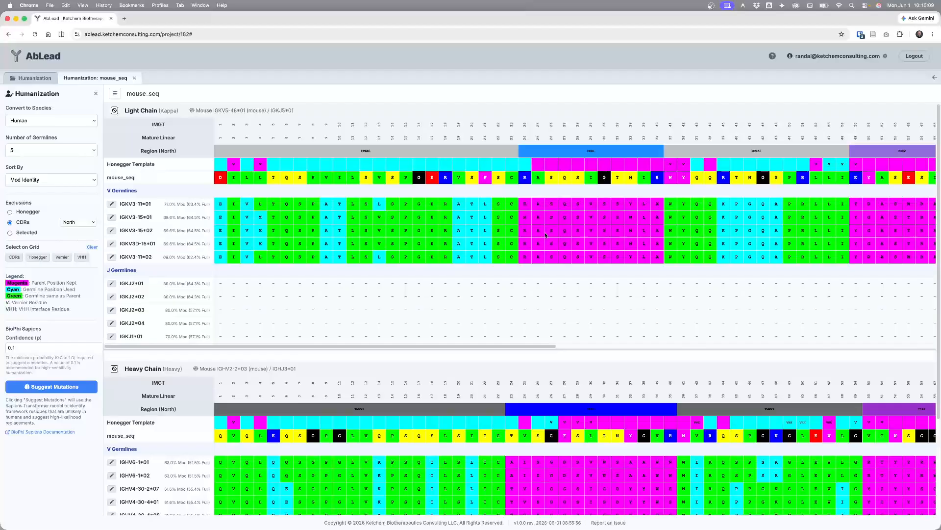
Preview the CDRs exclusion with the IMGT definition, then restore the Honegger exclusion and the North definition
left_click(75, 223)
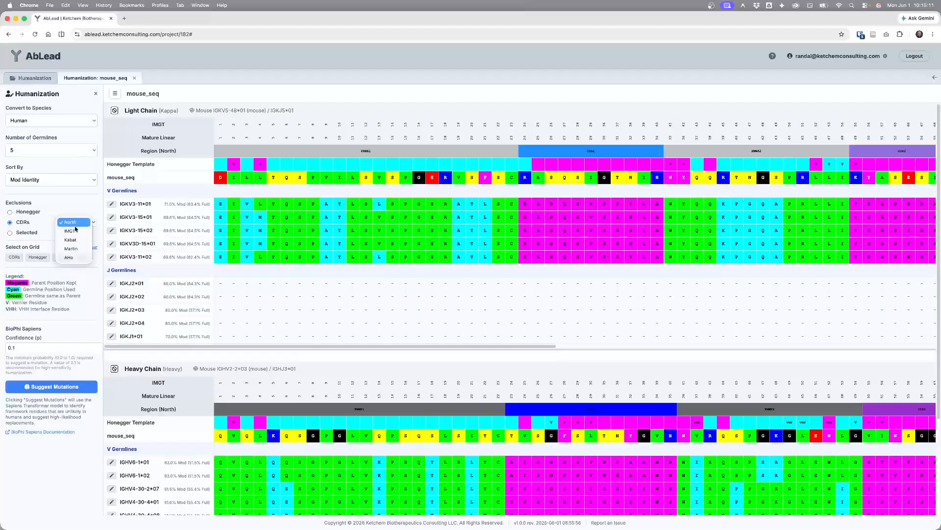
left_click(74, 231)
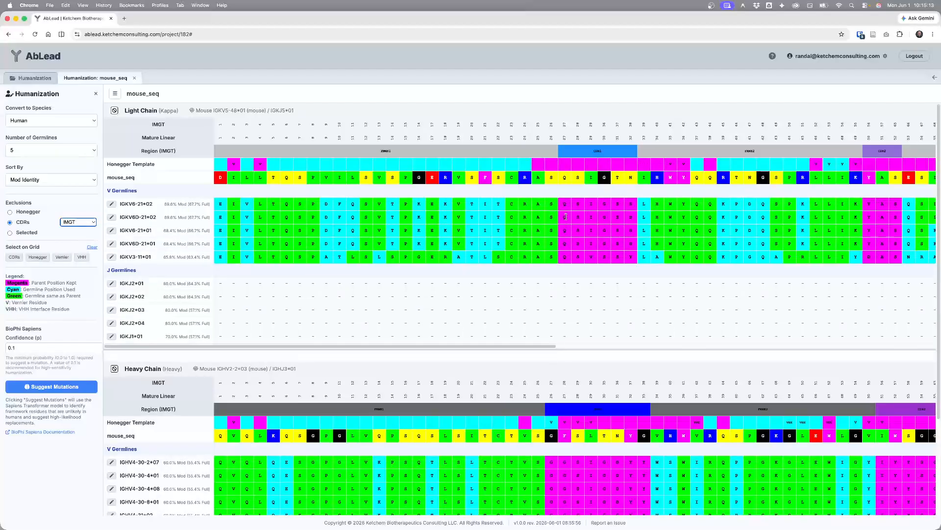
left_click(27, 213)
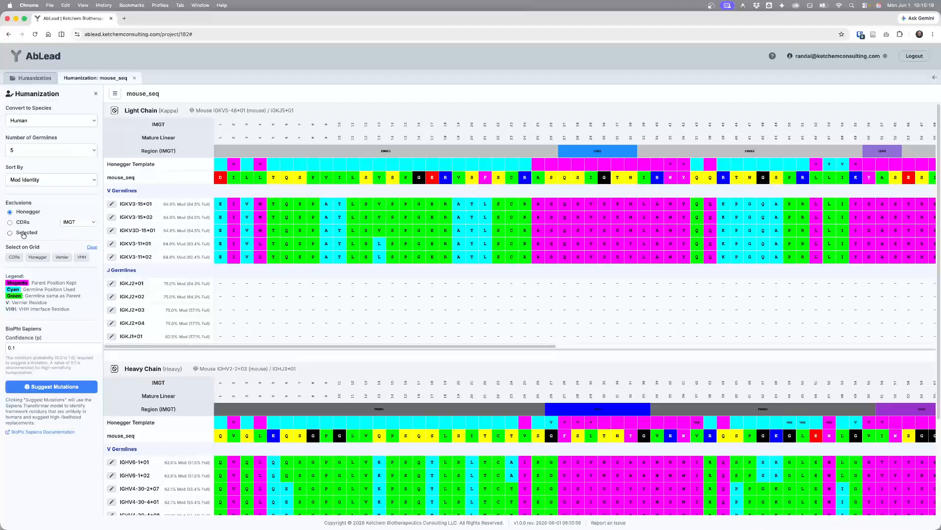
left_click(70, 221)
left_click(70, 218)
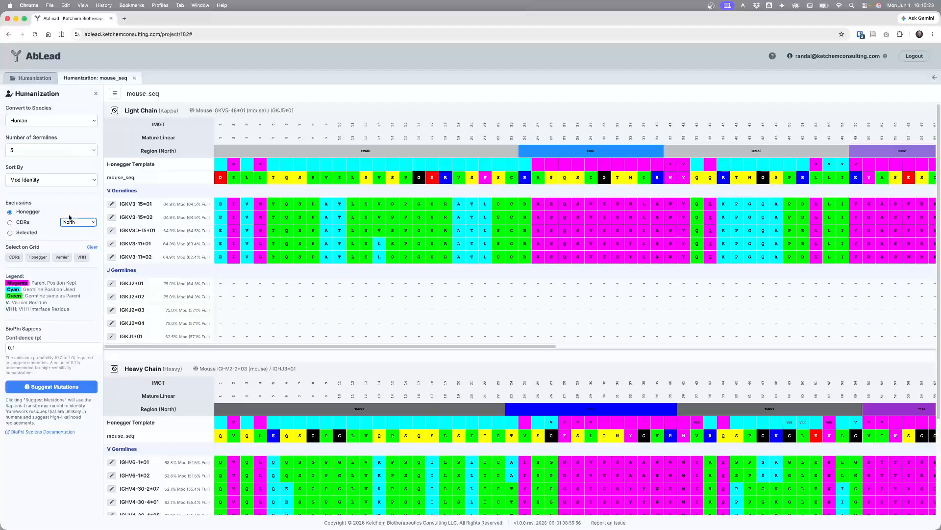
Set the exclusions to Selected, mark light chain positions 14, 16, 18, 2 and 4, and clear those marked positions
left_click(34, 233)
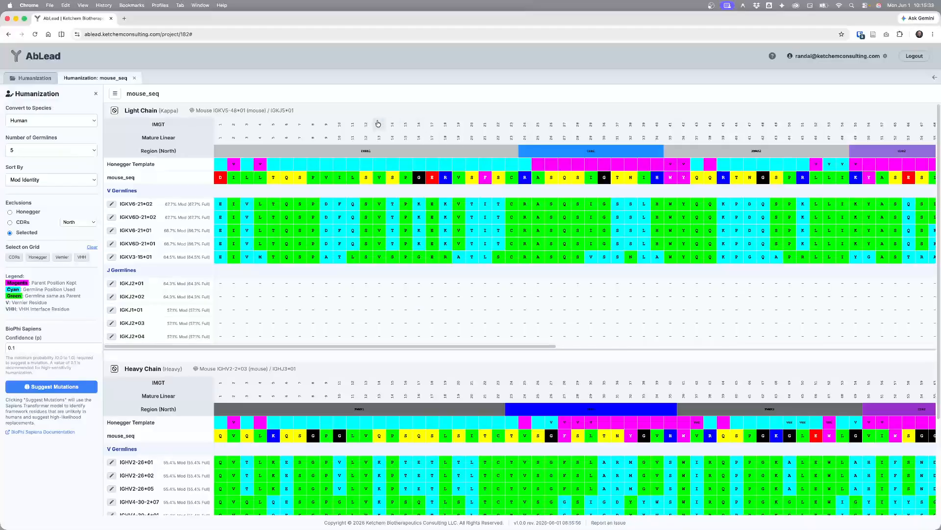
left_click(392, 126)
left_click(417, 127)
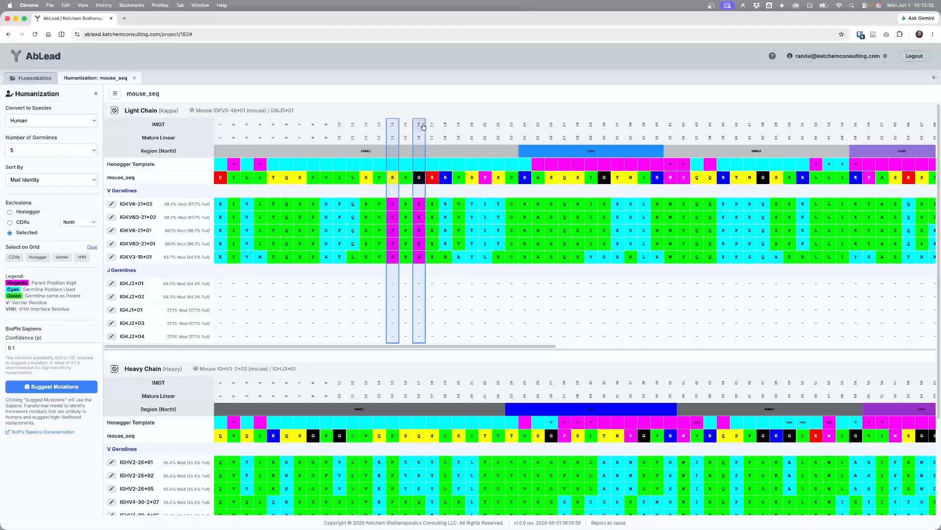
left_click(446, 125)
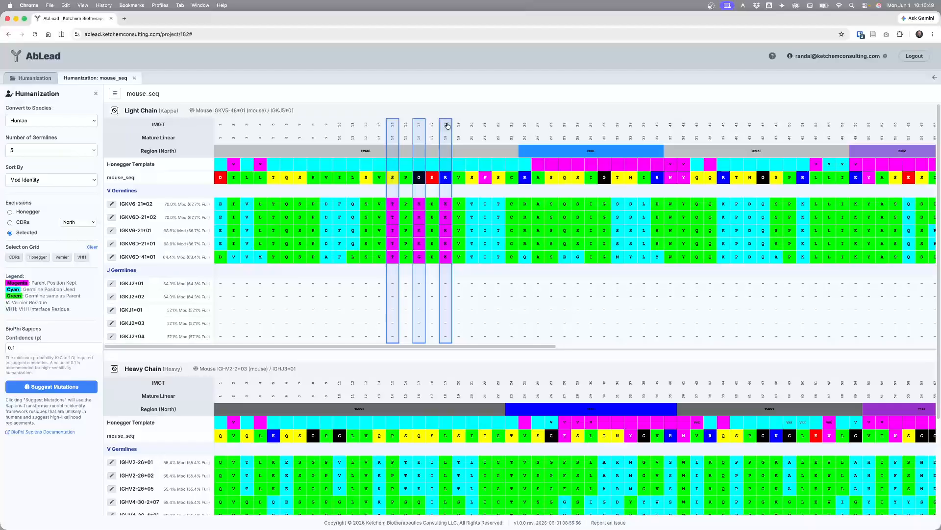
left_click(234, 130)
left_click(259, 128)
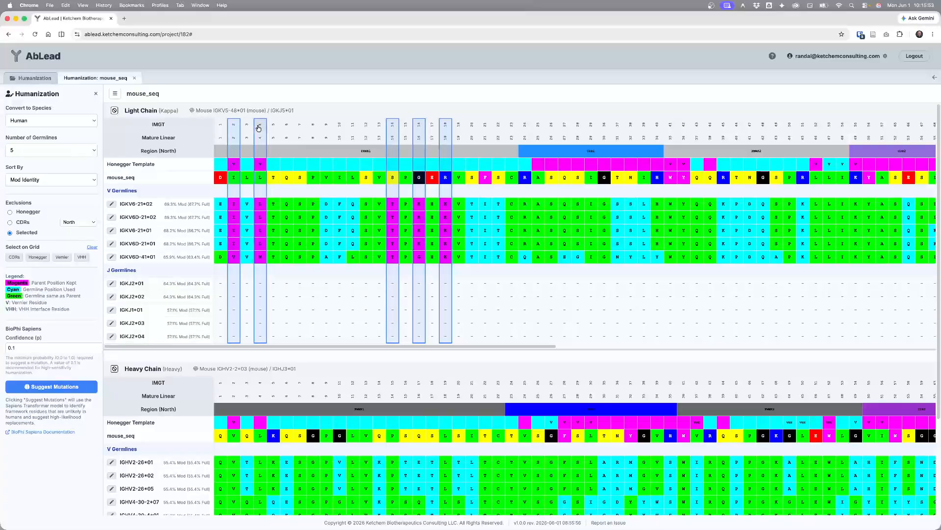
left_click(114, 111)
Mark the CDR and Vernier positions of both chains on the grid as exclusions
left_click_drag(311, 346, 598, 355)
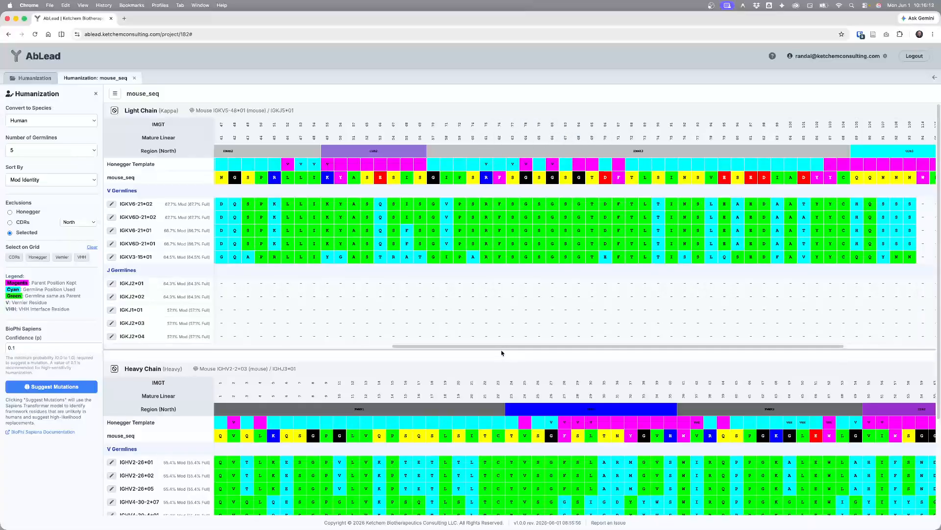
left_click_drag(500, 348, 316, 362)
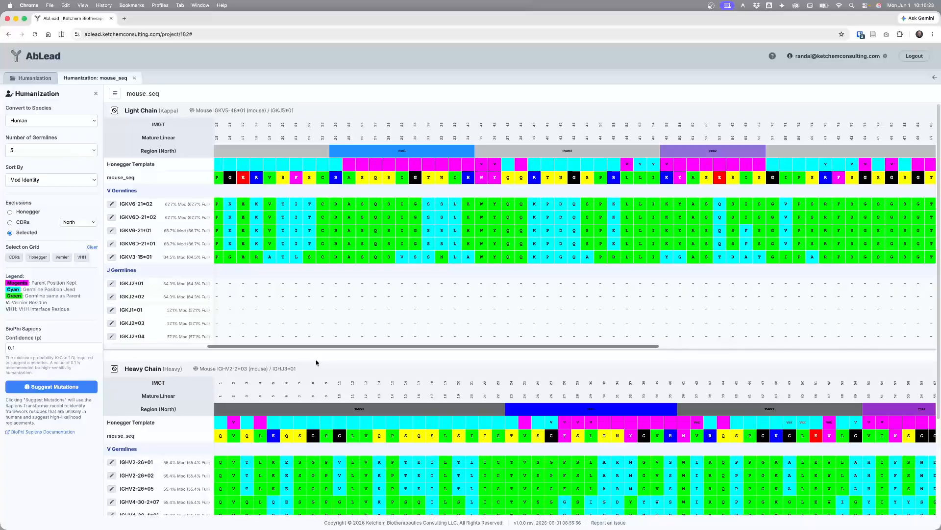
left_click_drag(317, 361, 317, 359)
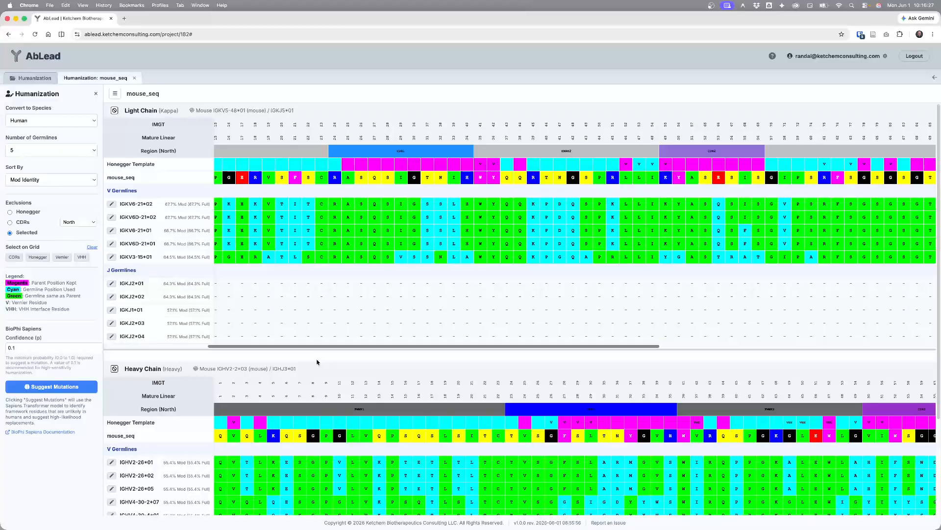
left_click_drag(317, 361, 195, 364)
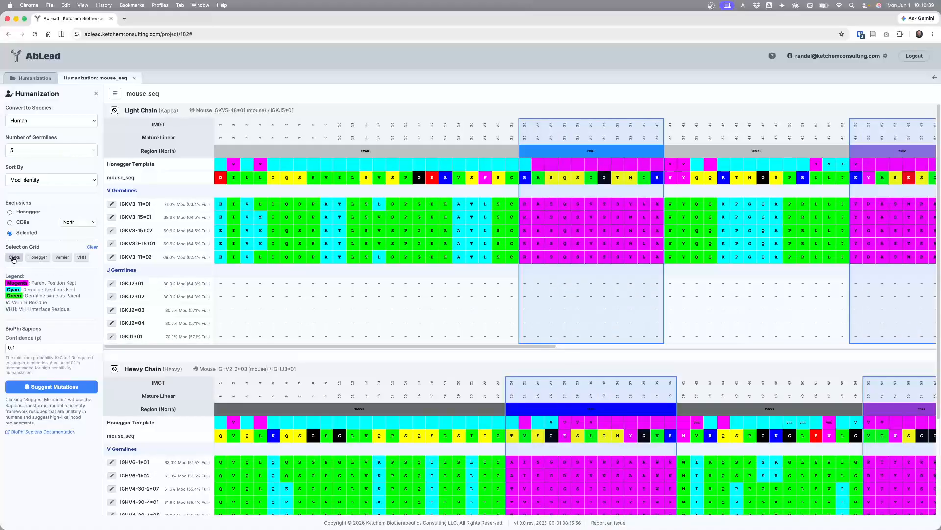
left_click(67, 258)
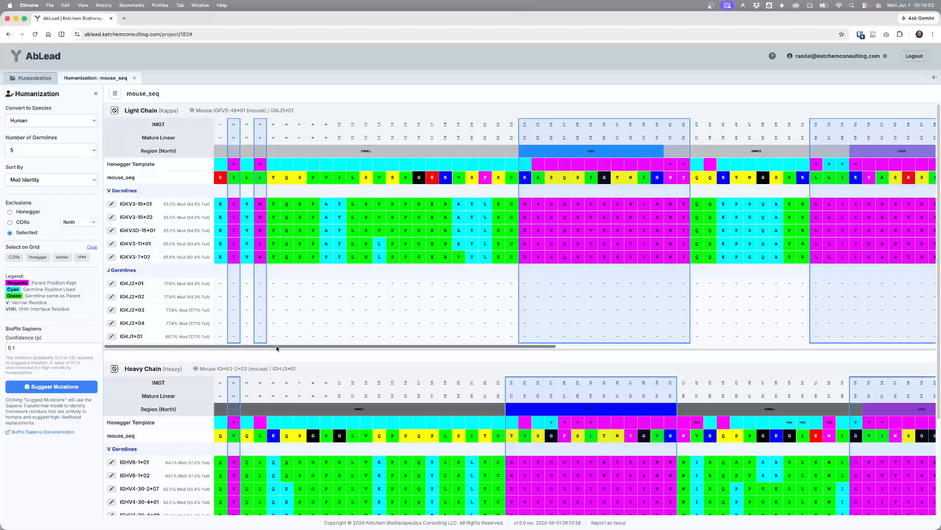
Mark light chain IMGT positions 84 and 85 as additional exclusions, and unmark both again
left_click_drag(276, 345, 359, 351)
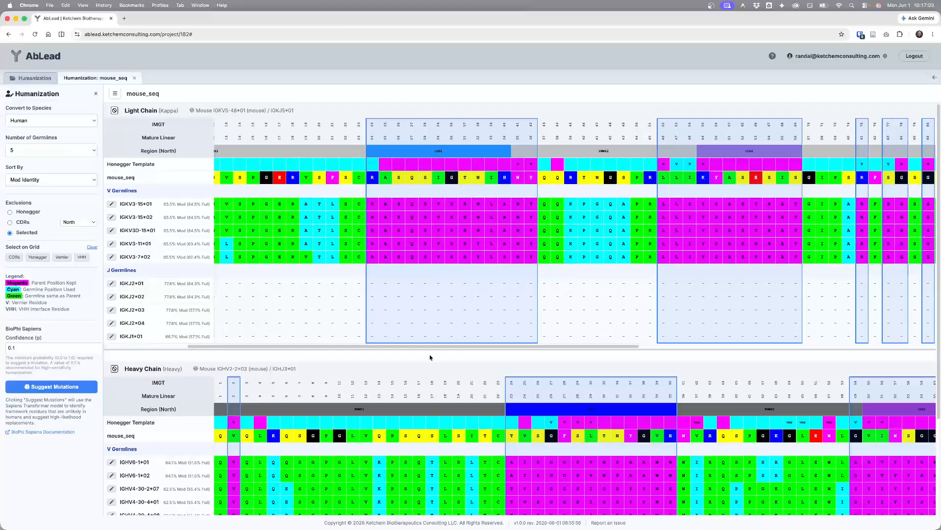
left_click_drag(439, 345, 646, 348)
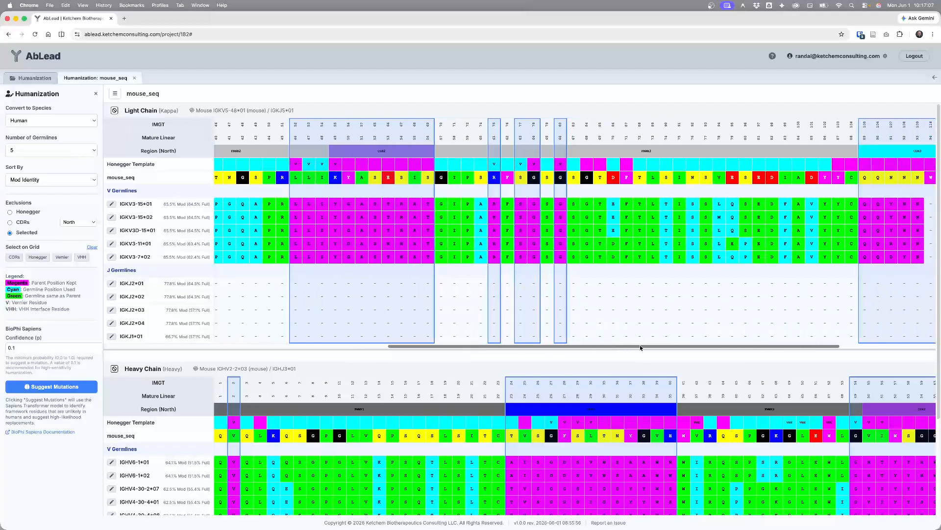
left_click(587, 127)
left_click(604, 126)
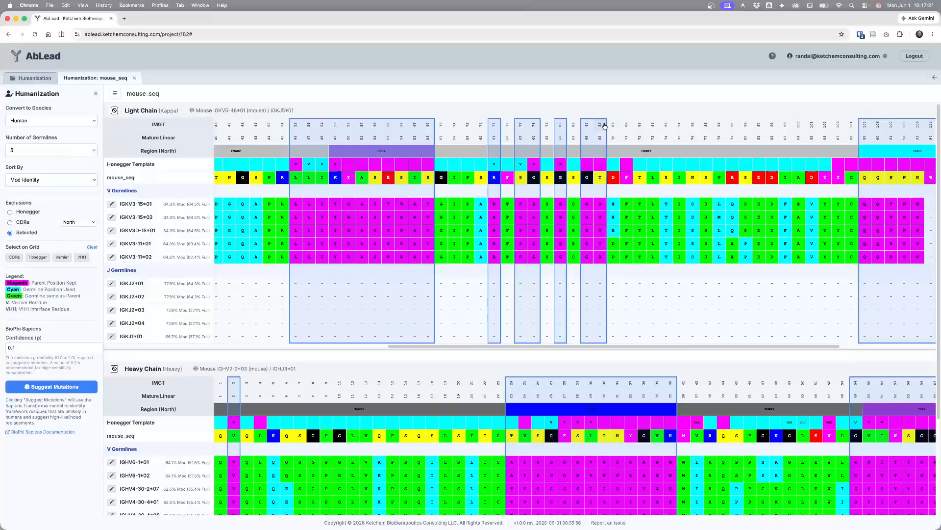
left_click(603, 126)
left_click(587, 127)
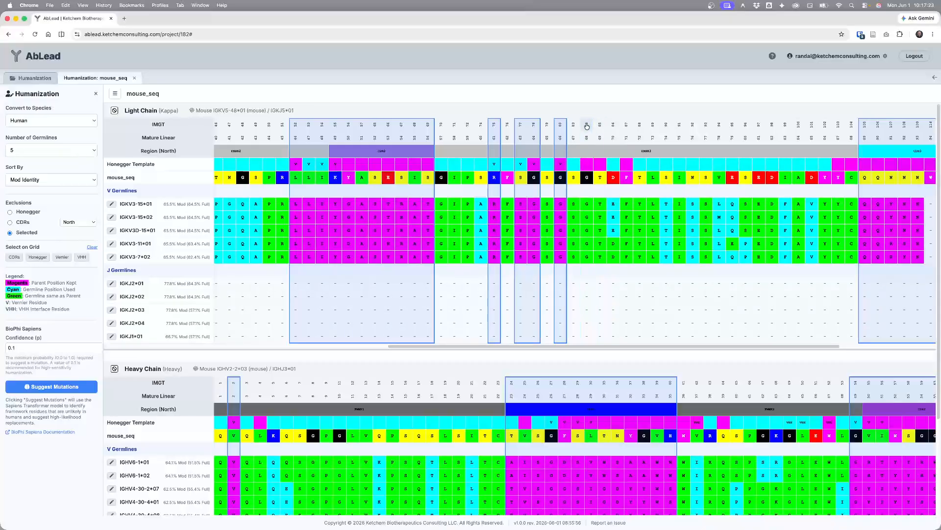
Clear the marked grid positions and mark the Honegger and Vernier positions of both chains
left_click(91, 247)
left_click(39, 257)
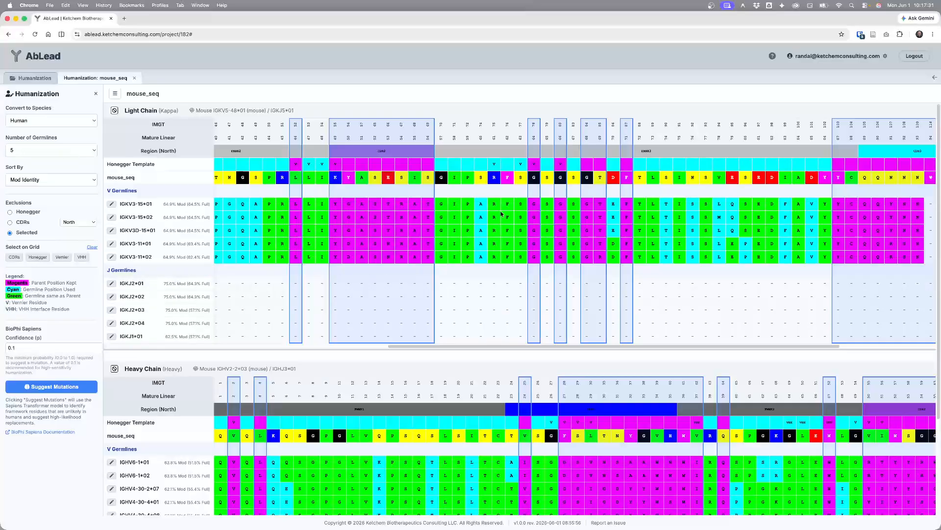
left_click(61, 257)
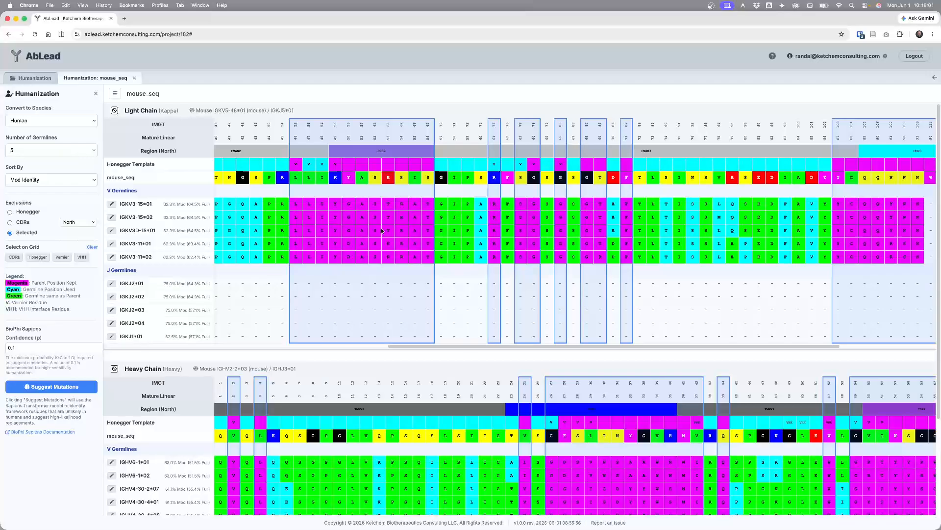
Preview the CDRs exclusion, set the exclusions to Honegger, and clear all marked grid positions
left_click(19, 223)
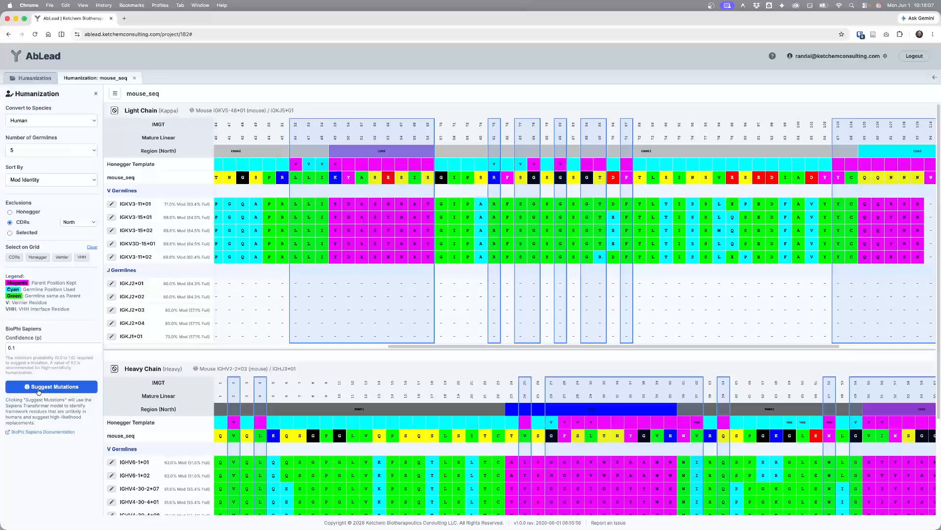
left_click(30, 214)
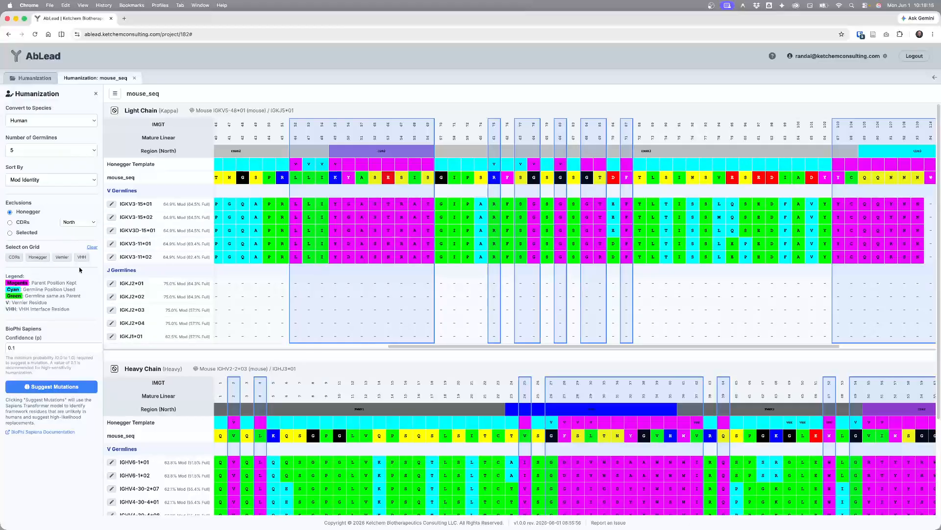
left_click(92, 246)
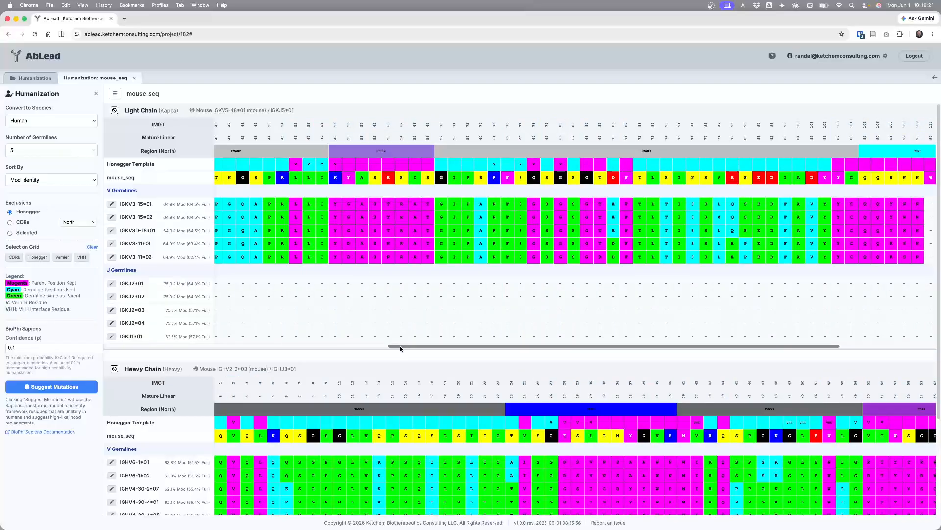
Apply the mutations of the light chain germlines IGKV3-15*01 and IGKJ2*01 as designs
left_click_drag(400, 345, 104, 352)
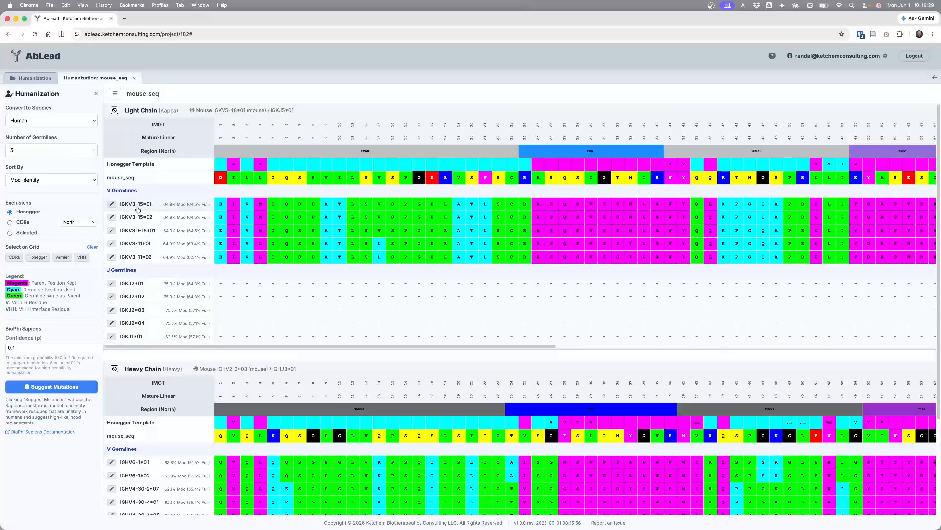
left_click(112, 205)
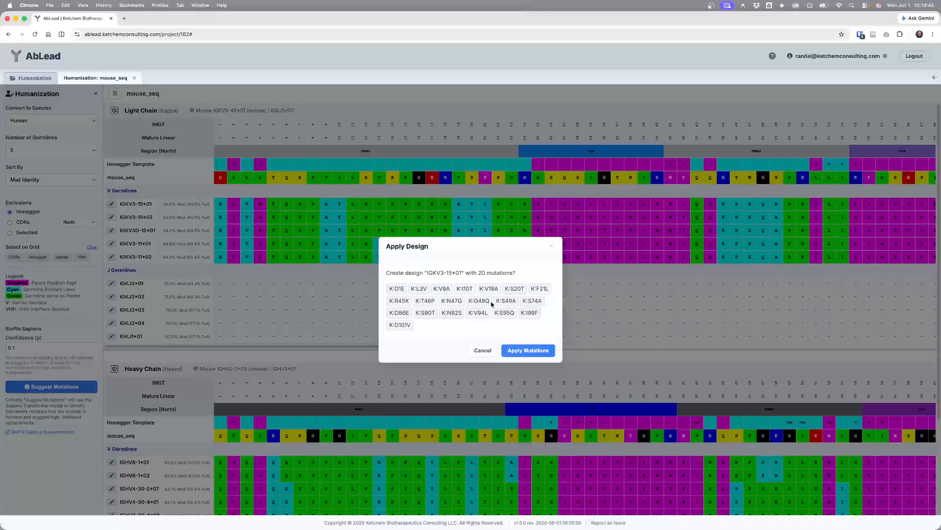
left_click(529, 351)
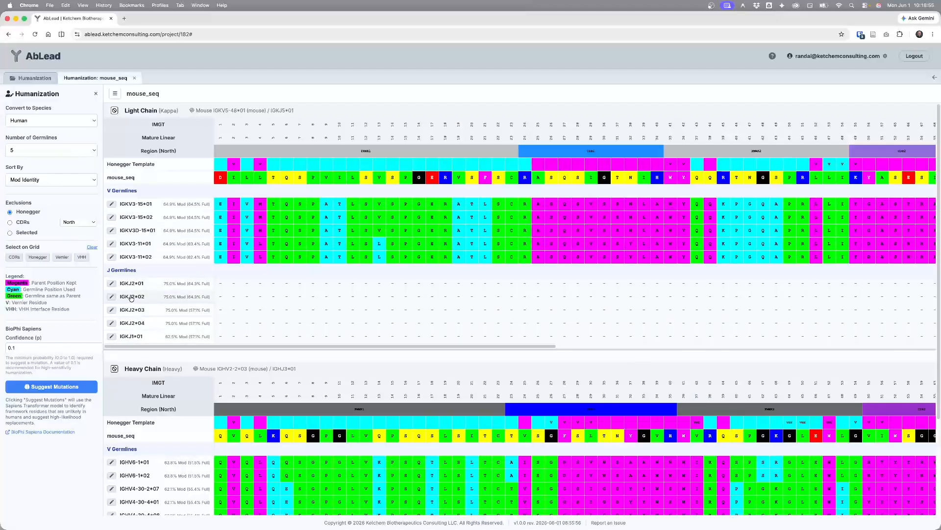
scroll(363, 352, "right", 3)
scroll(362, 352, "right", 15)
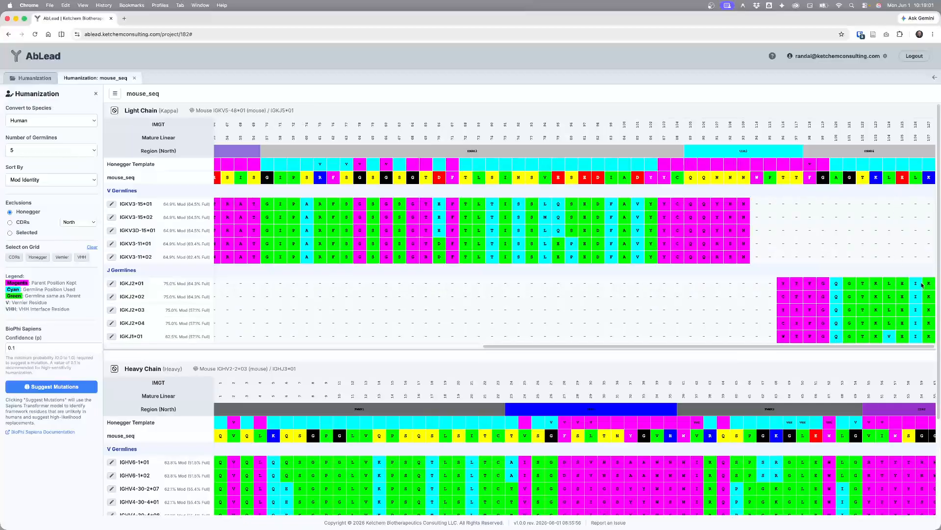
left_click(112, 283)
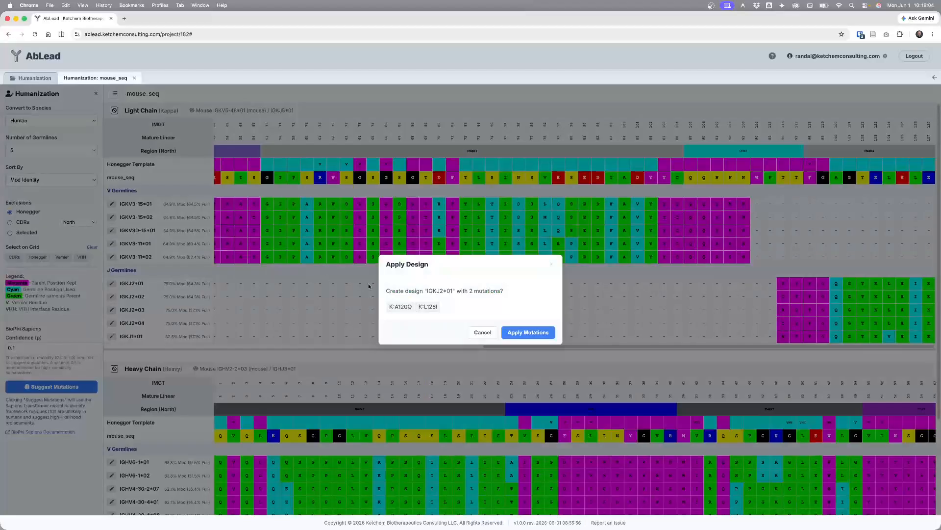
left_click(516, 334)
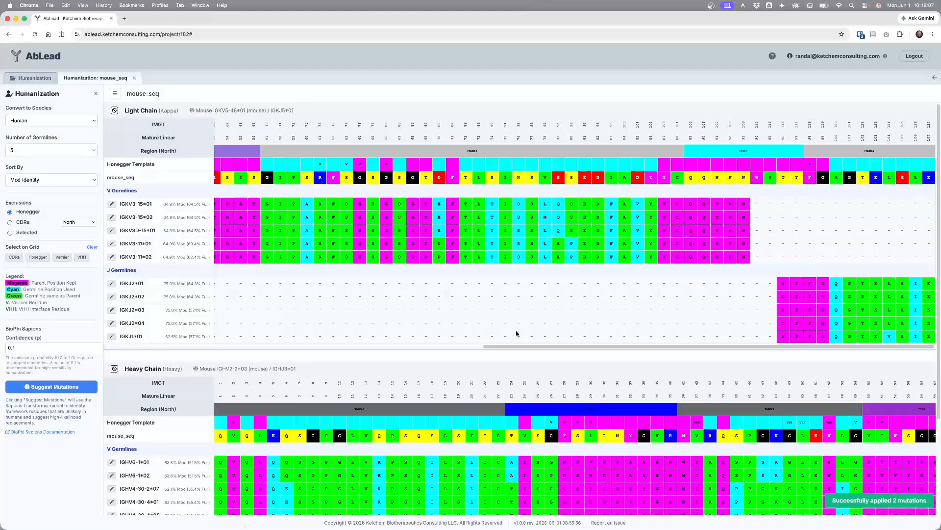
Apply the mutations of the heavy chain germlines IGHV6-1*01 and IGHJ4*01 as designs
scroll(401, 337, "down", 3)
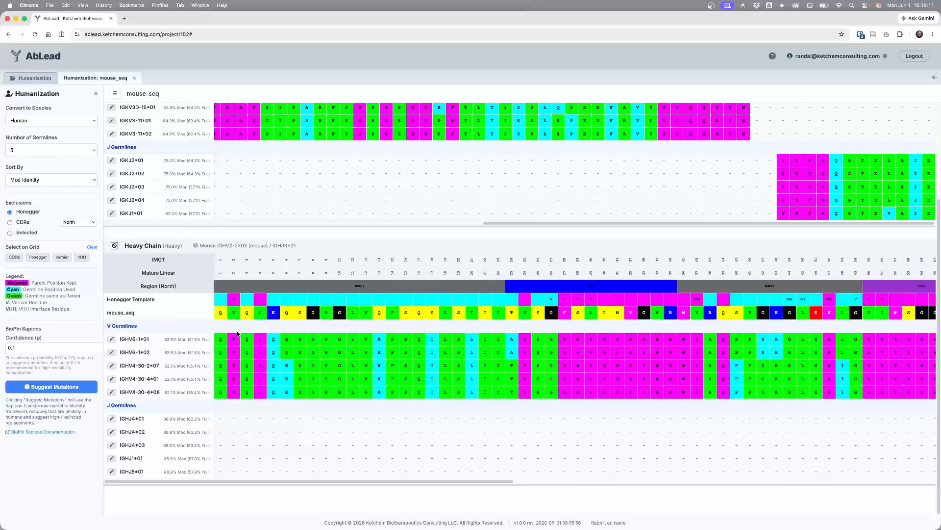
left_click(112, 341)
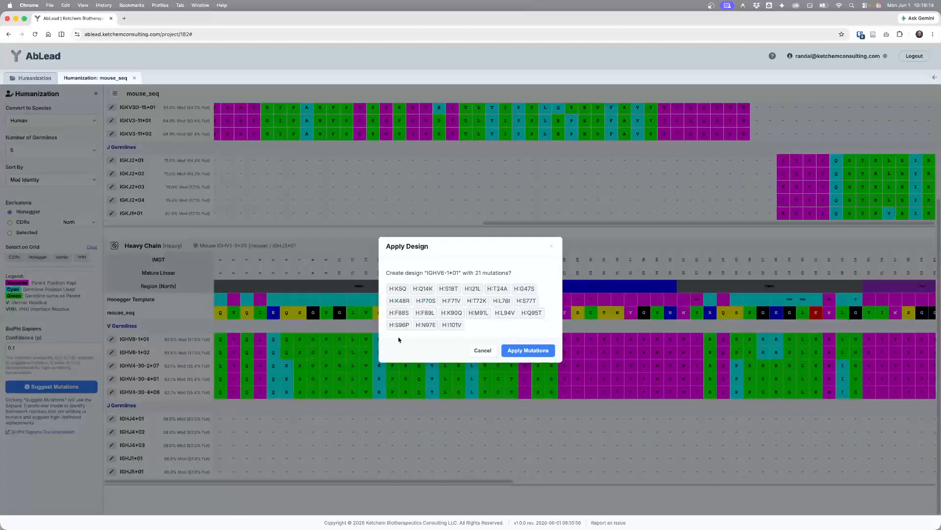
left_click(524, 353)
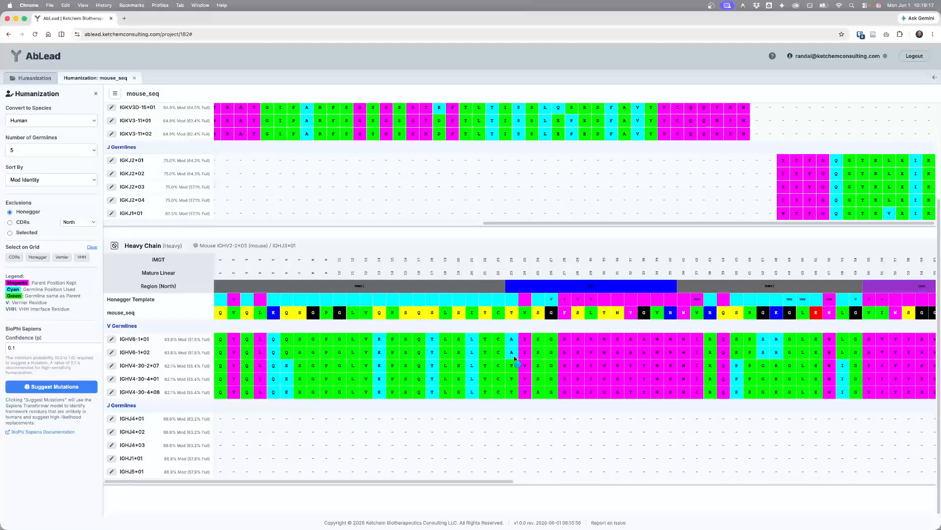
left_click_drag(236, 481, 779, 490)
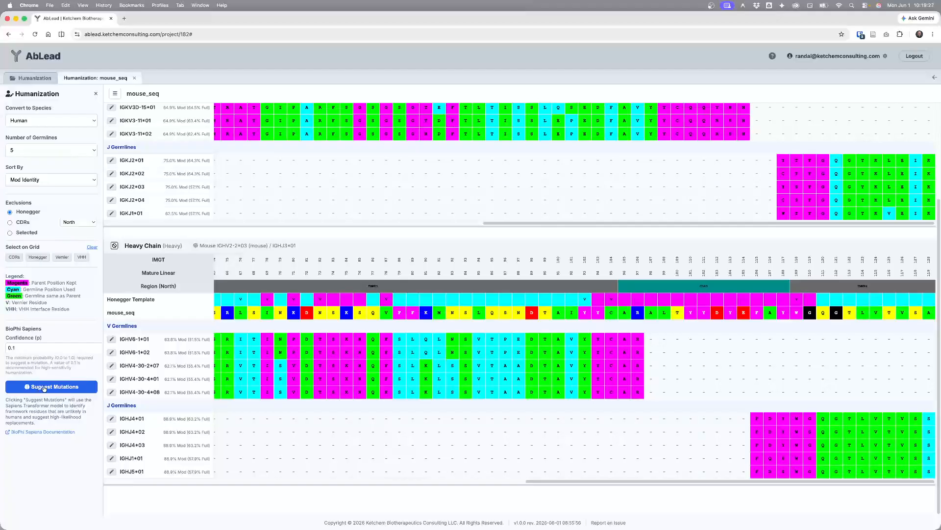
left_click(112, 418)
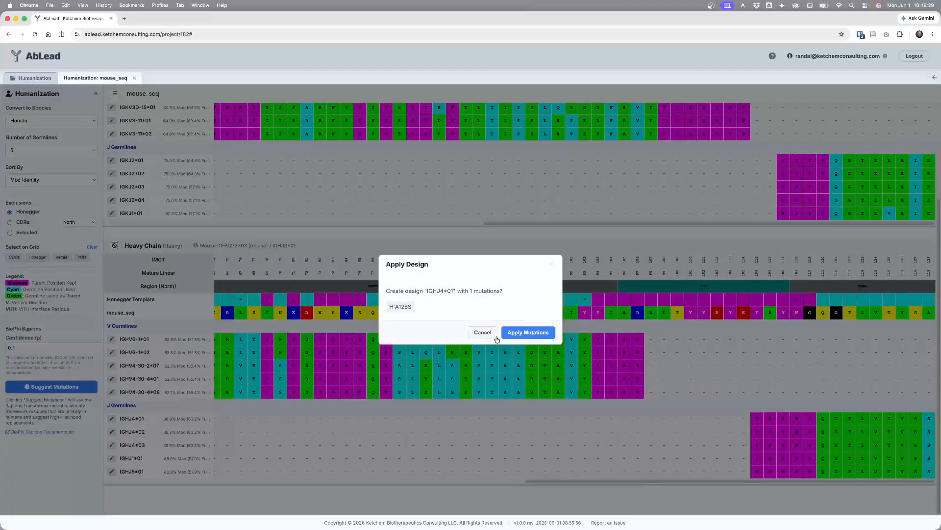
left_click(513, 332)
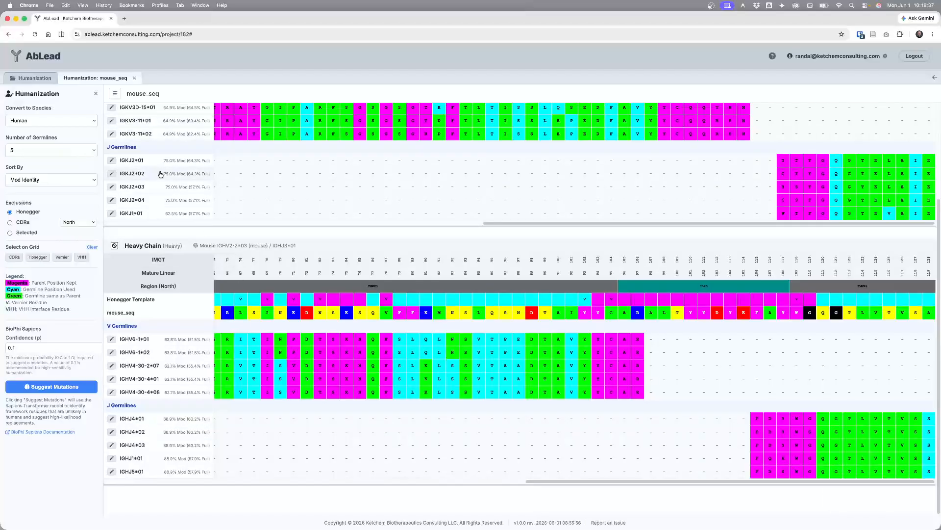
Open mouse_seq from the project table in Engineering, widen the mutation designs list and review its germline groups and notes
left_click(33, 78)
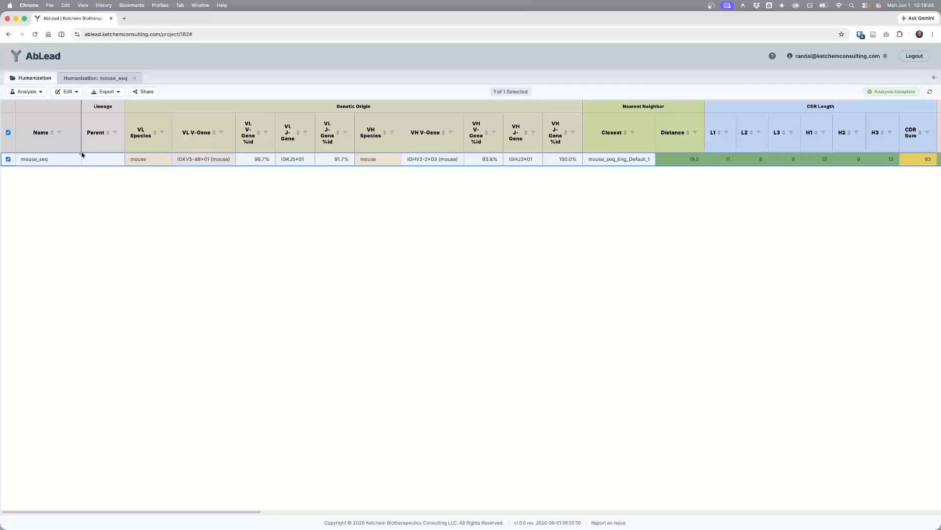
left_click(73, 94)
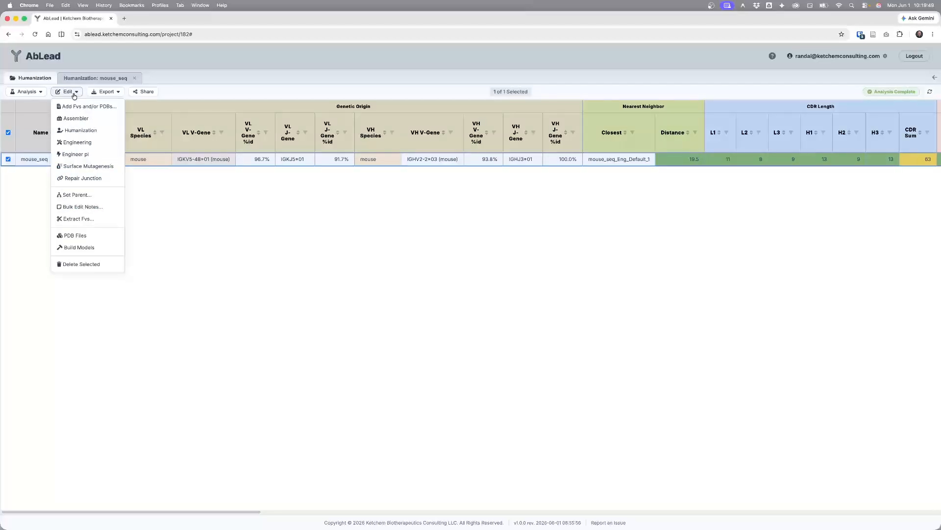
left_click(97, 141)
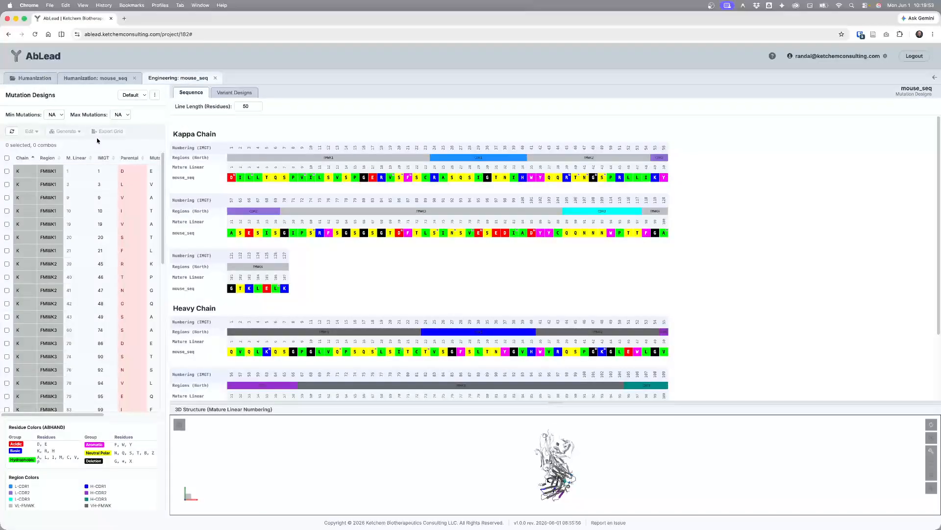
left_click_drag(169, 164, 263, 168)
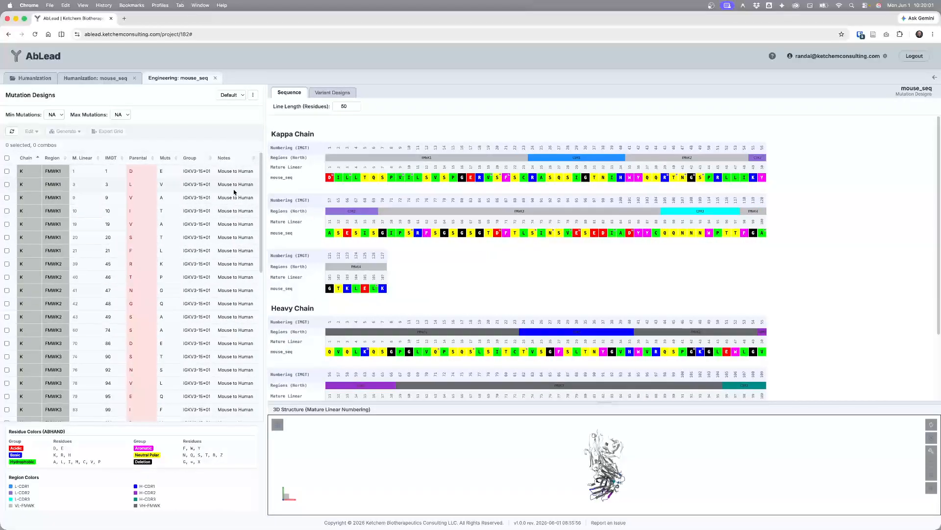
scroll(197, 186, "down", 2)
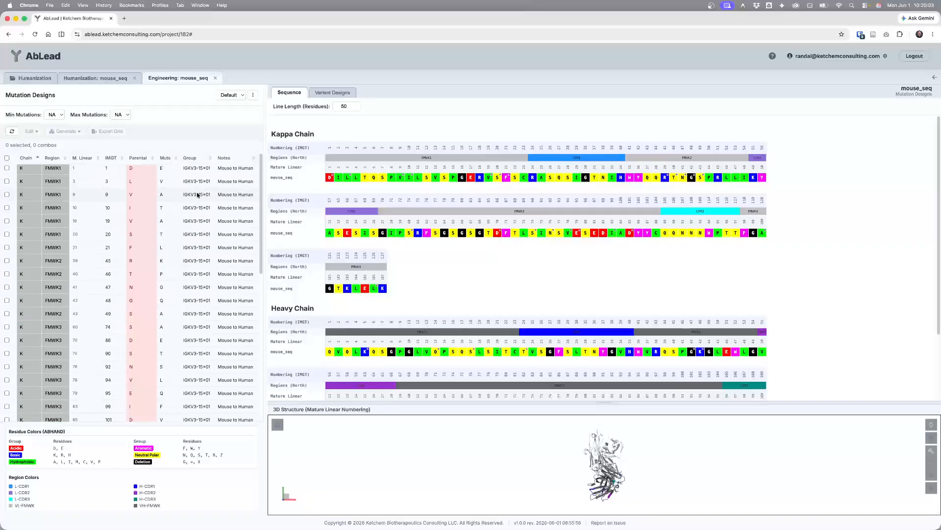
scroll(196, 187, "down", 4)
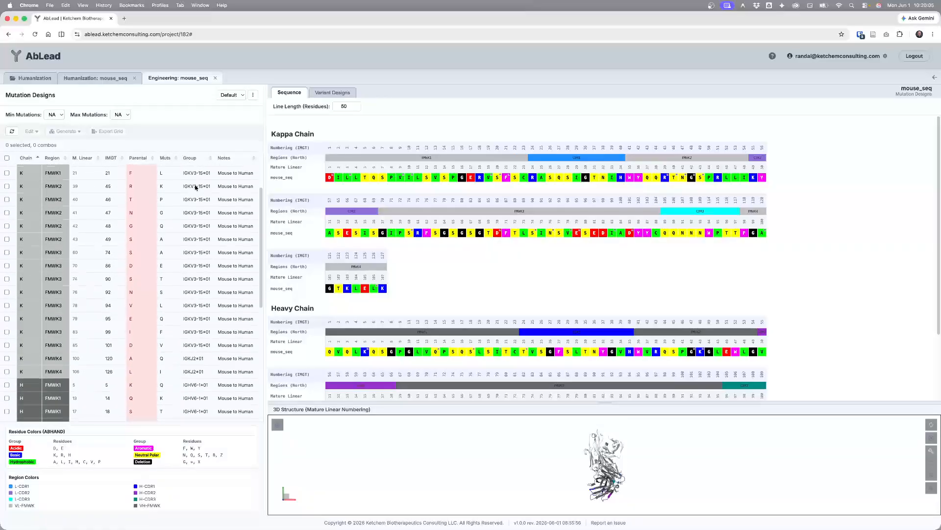
scroll(195, 188, "down", 3)
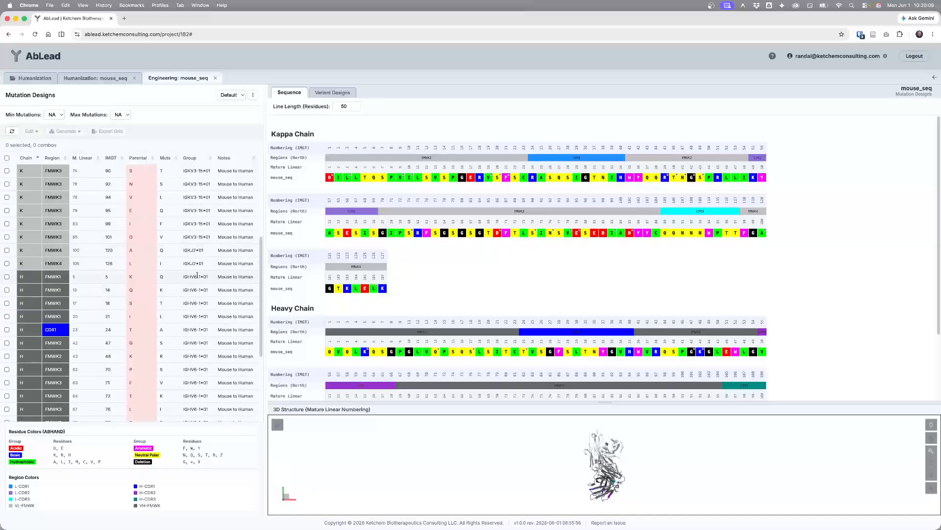
scroll(189, 226, "up", 8)
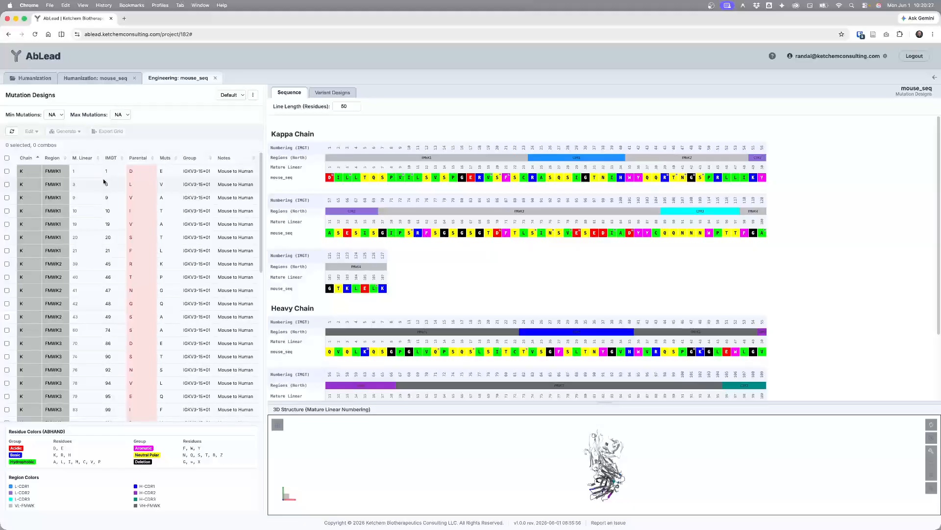
Create a new mutation set named Hum_Template
left_click(253, 95)
left_click(244, 112)
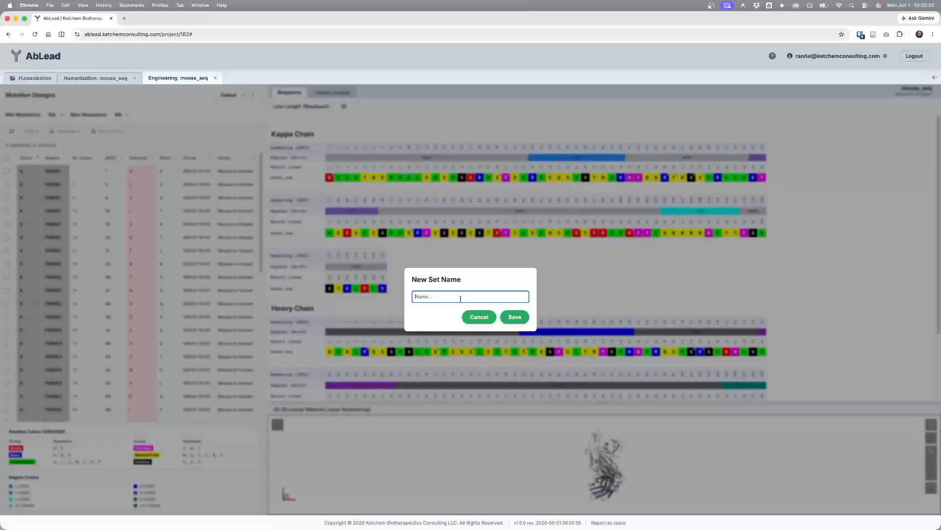
type("Hum_Templas")
left_click(514, 317)
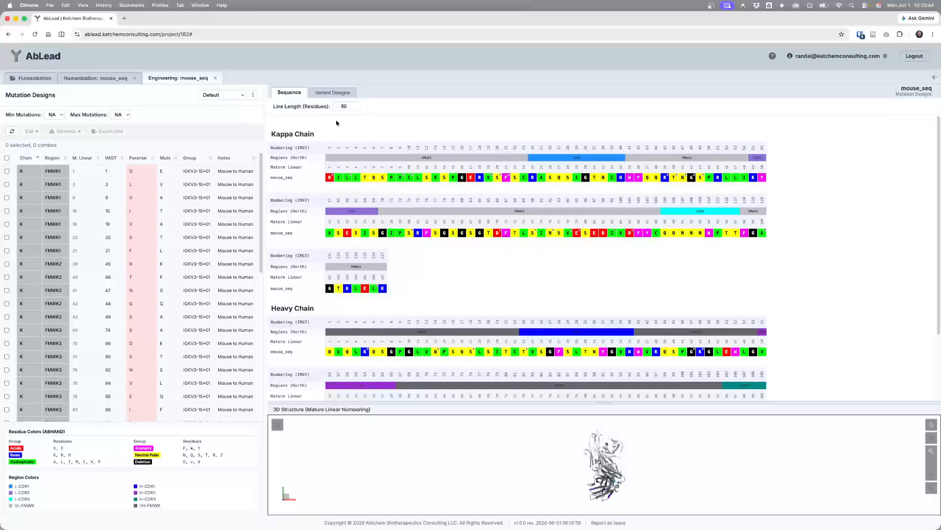
Select all mutations in the Default set and move them to the Hum_Template set
left_click(233, 95)
left_click(218, 97)
left_click(7, 157)
left_click(29, 135)
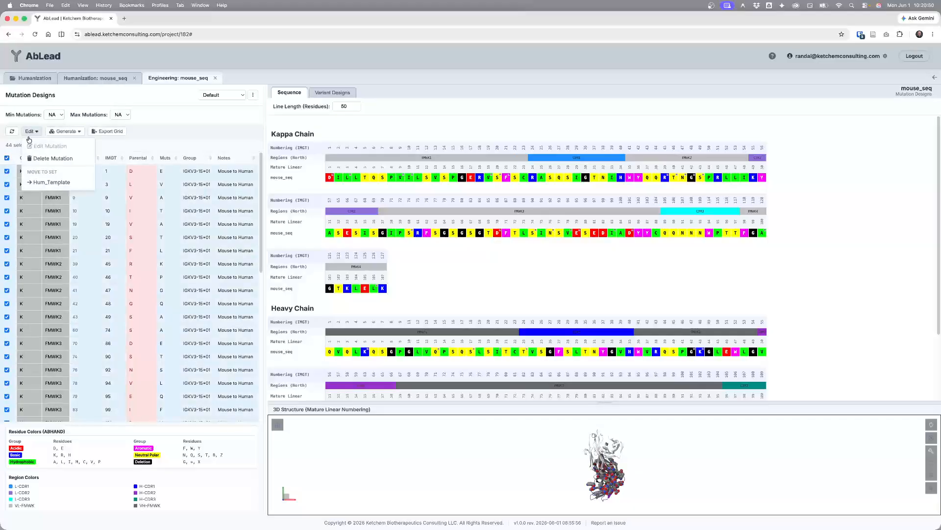
left_click(39, 183)
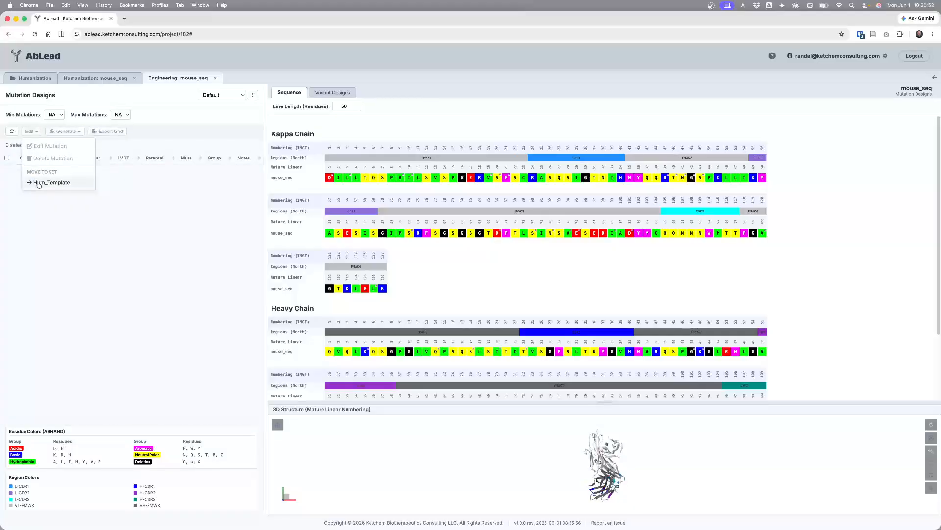
left_click(105, 100)
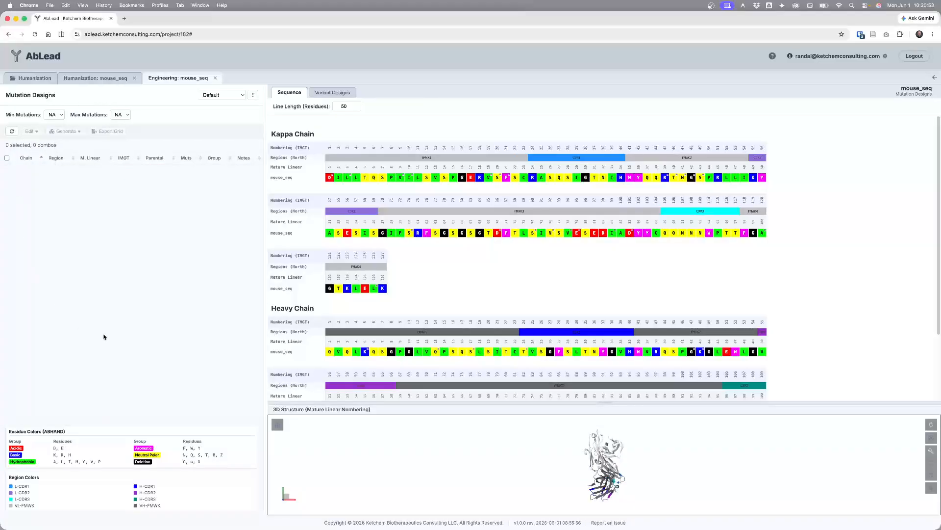
Switch the mutation designs list to the Hum_Template set and select all of its mutations
left_click(239, 95)
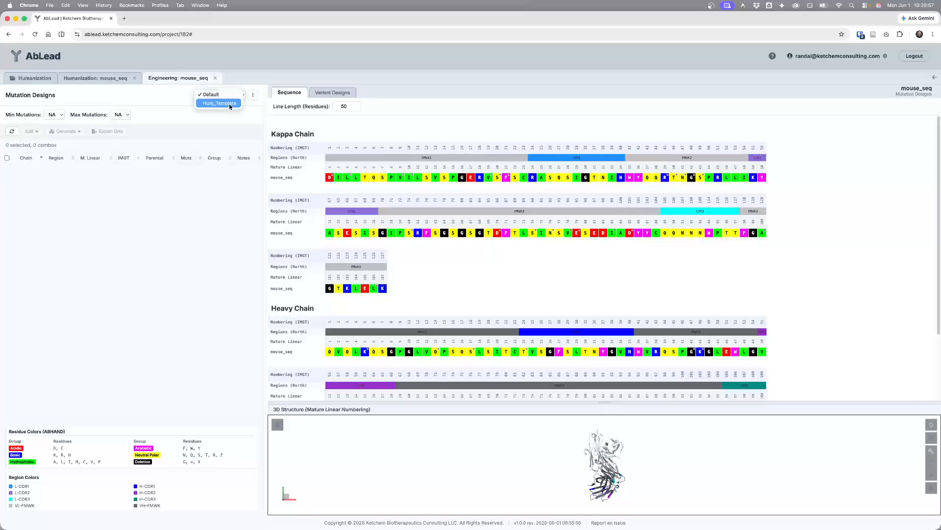
left_click(230, 104)
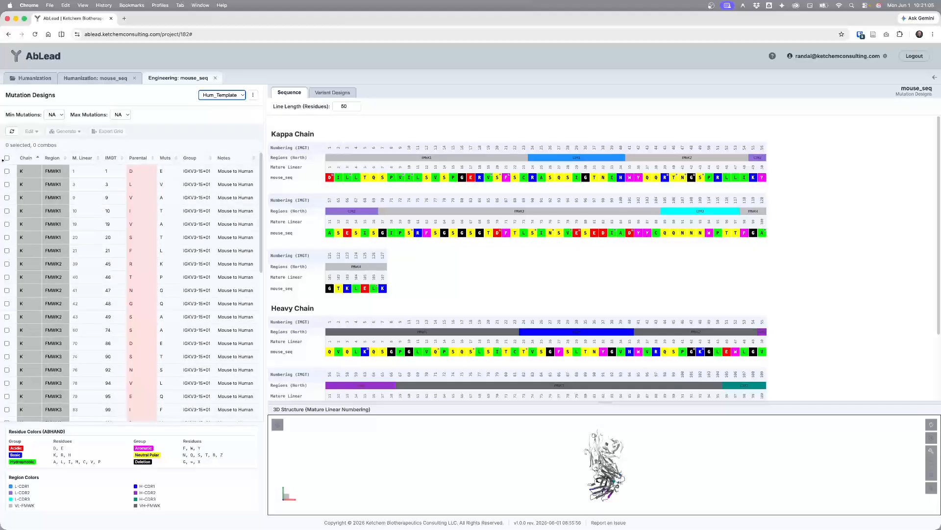
left_click(7, 157)
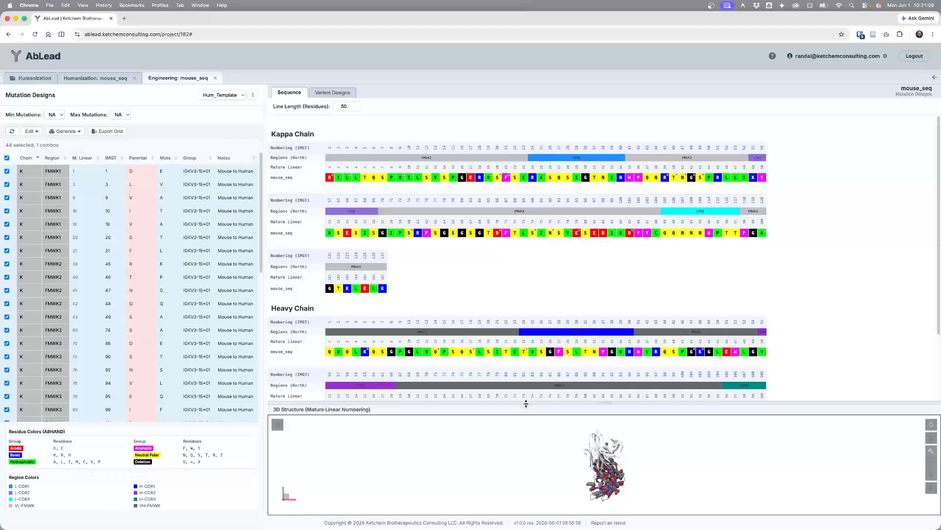
Enlarge the 3D structure view and examine where the selected mutations lie on the antibody relative to the CDR loops
left_click_drag(527, 405, 521, 255)
left_click_drag(591, 430, 538, 385)
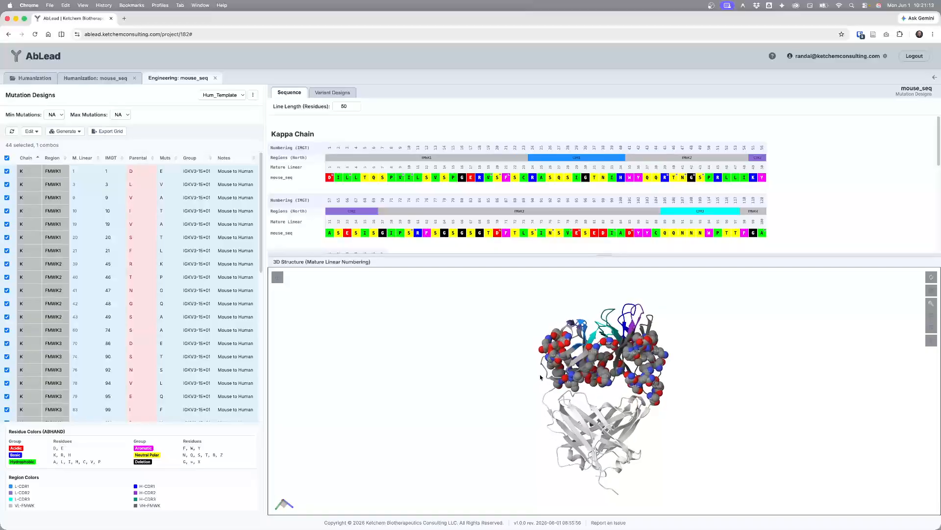
scroll(602, 360, "up", 5)
left_click_drag(581, 451, 574, 441)
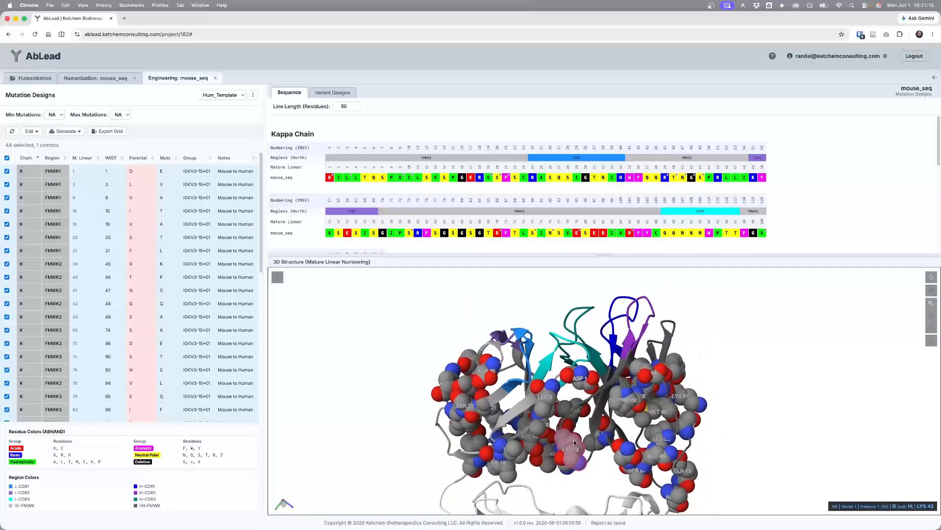
left_click_drag(595, 380, 619, 374)
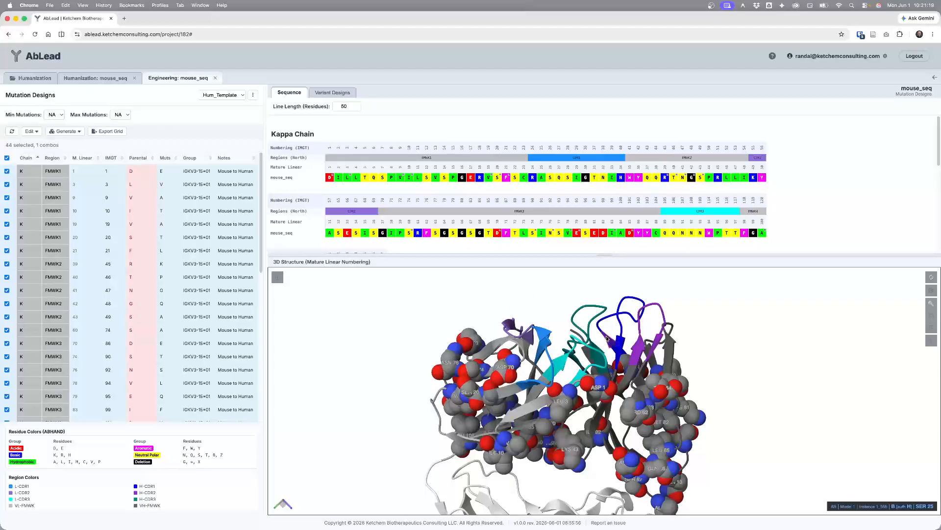
left_click_drag(608, 338, 589, 324)
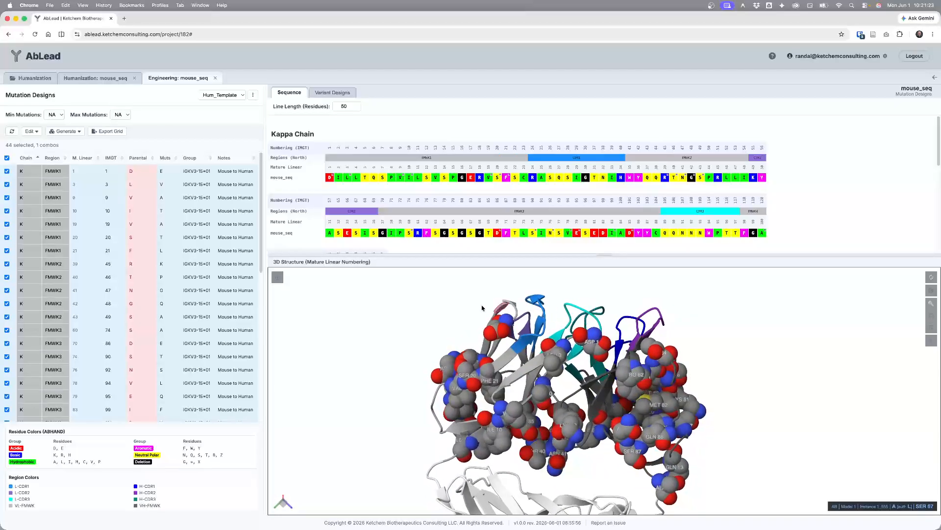
left_click_drag(531, 314, 430, 332)
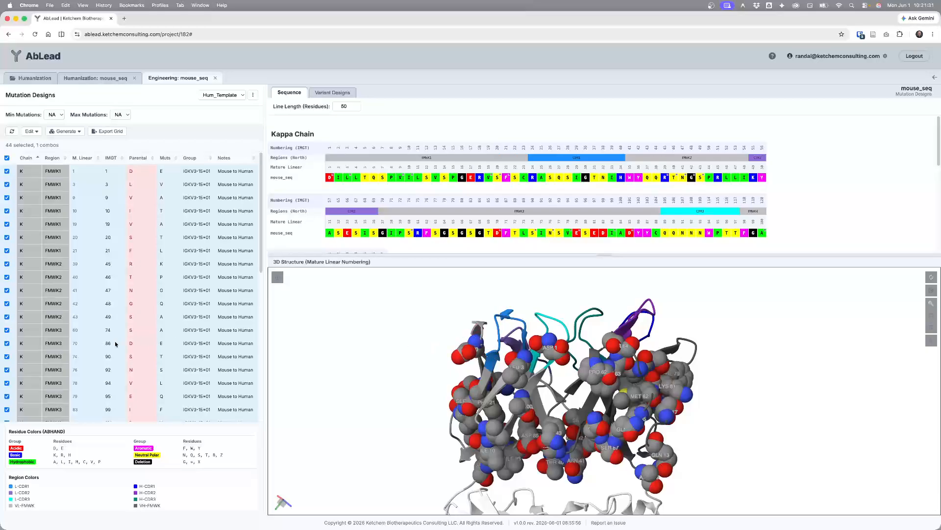
Deselect and reselect the kappa chain FMWK3 mutation D to E at IMGT 86 to locate it in the 3D structure
scroll(109, 340, "down", 10)
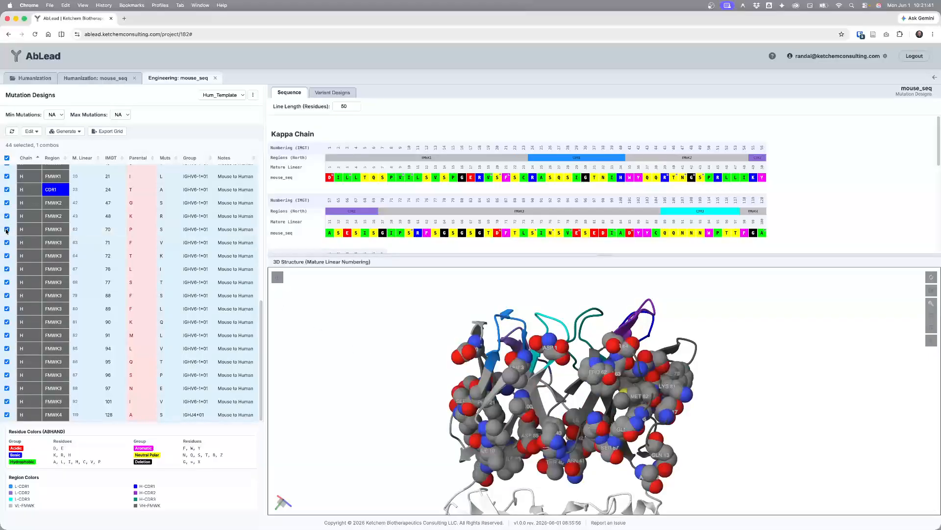
left_click_drag(560, 358, 580, 361)
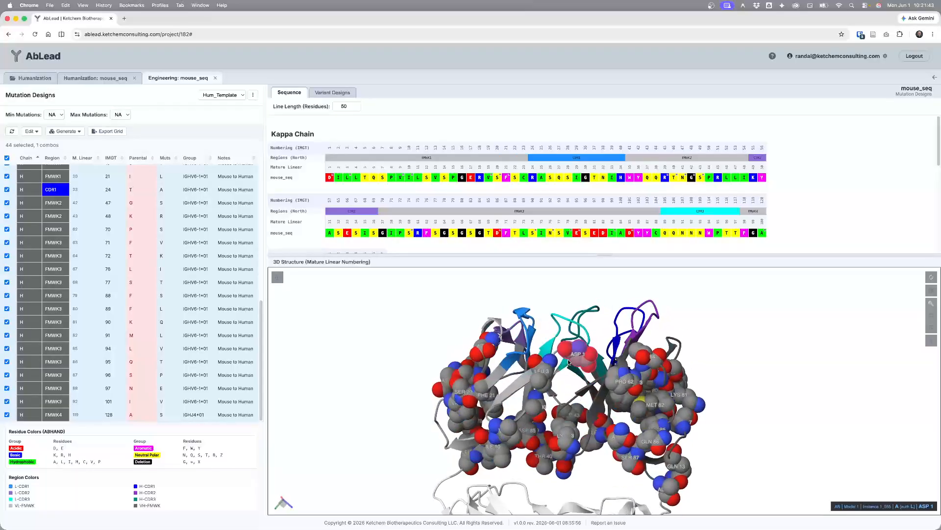
scroll(153, 256, "up", 10)
scroll(154, 254, "down", 5)
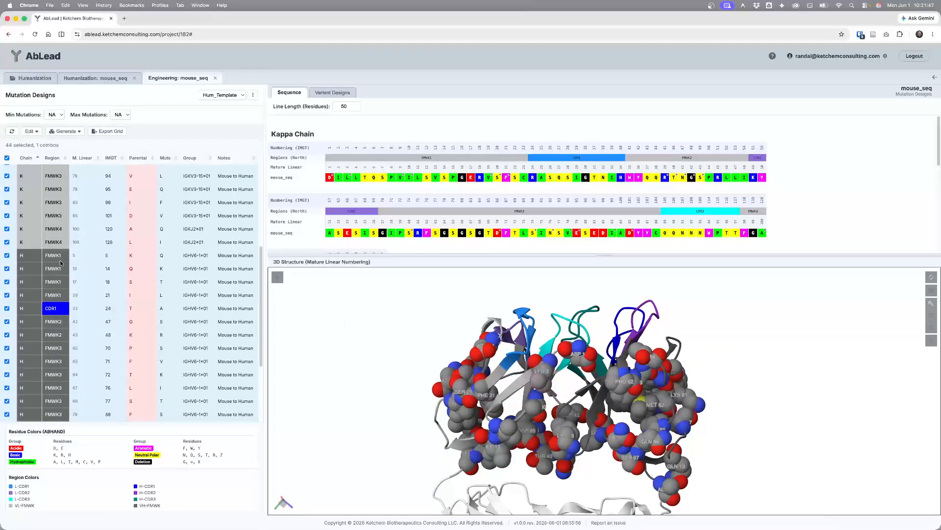
scroll(75, 207, "up", 2)
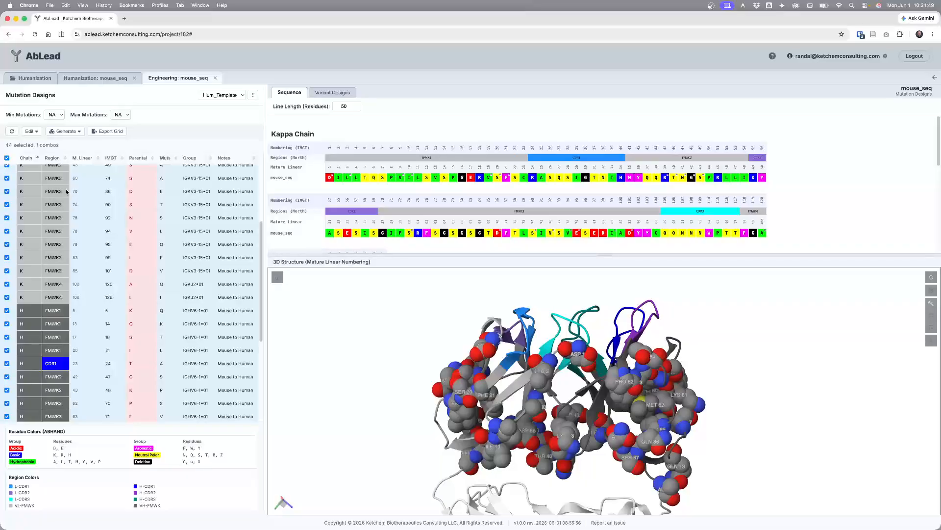
left_click(7, 191)
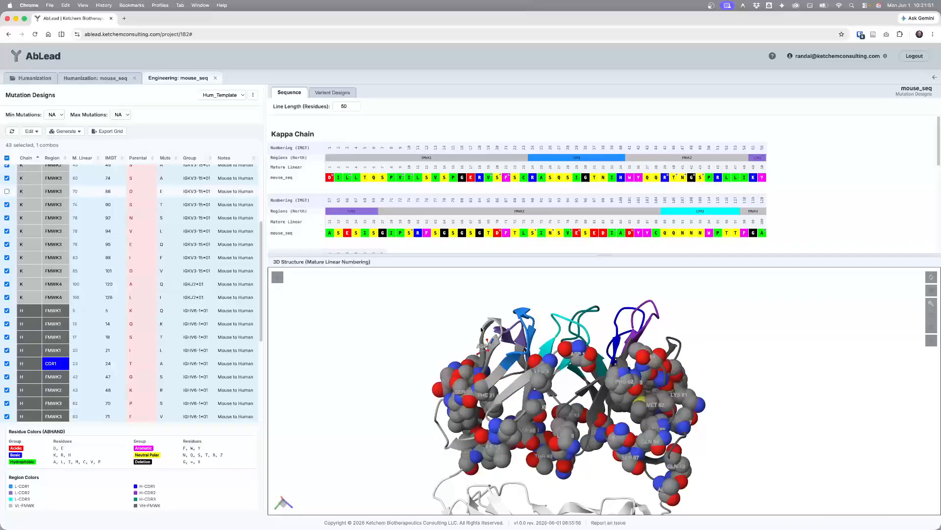
mouse_move(539, 371)
left_mouse_down()
mouse_move(511, 372)
mouse_move(544, 371)
left_mouse_up()
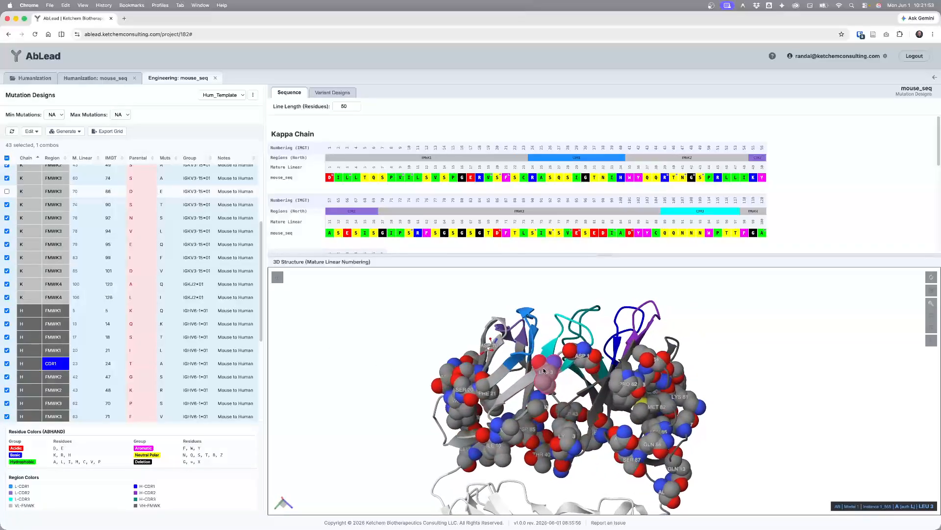
left_click(9, 193)
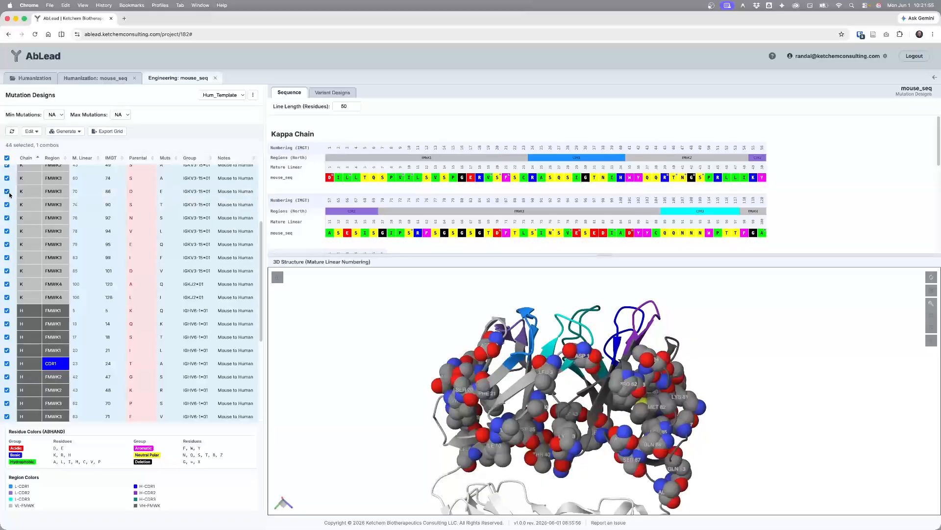
mouse_move(549, 332)
left_mouse_down()
mouse_move(527, 336)
mouse_move(549, 334)
mouse_move(554, 352)
mouse_move(545, 341)
left_mouse_up()
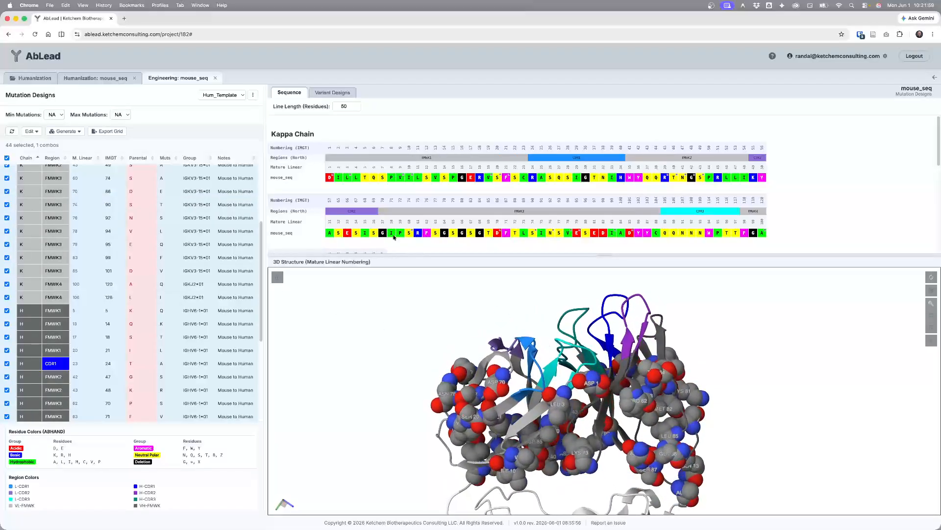
Generate combinations from the selected Hum_Template mutations and select the resulting variant design
left_click(62, 132)
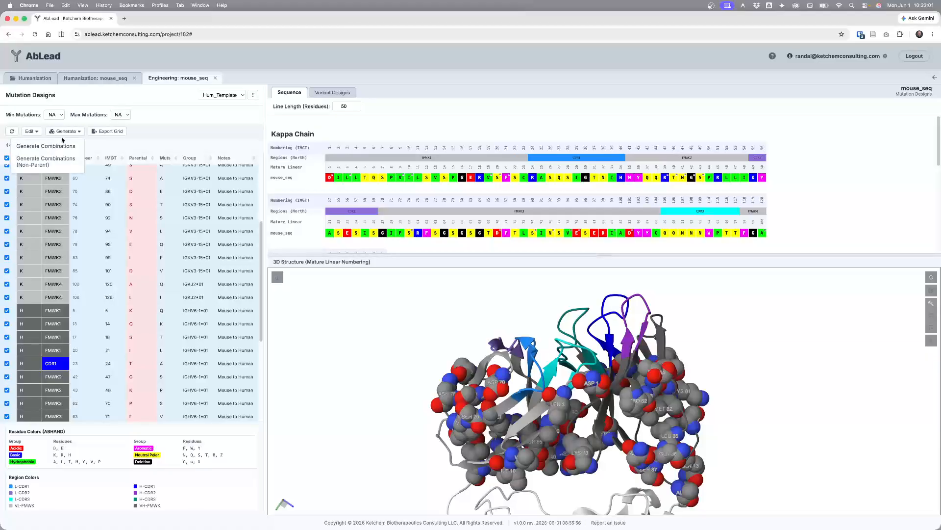
left_click(61, 147)
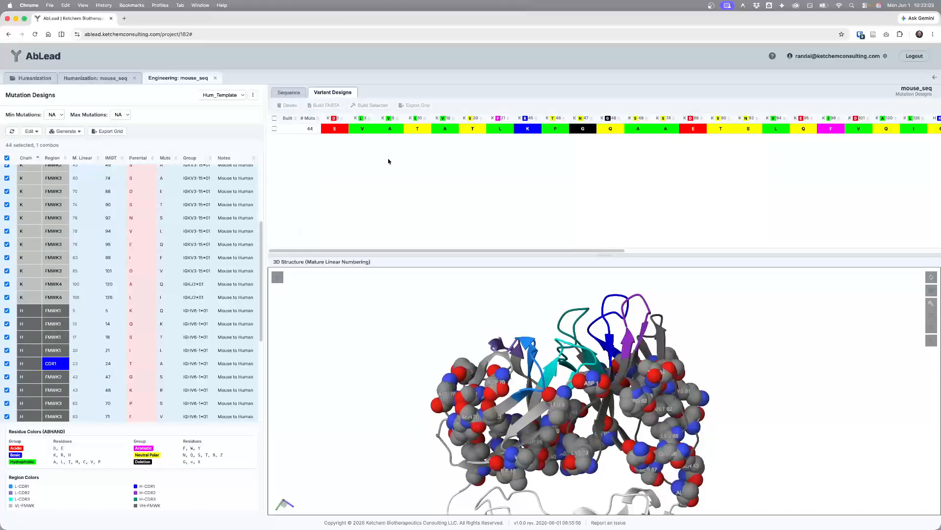
left_click(274, 129)
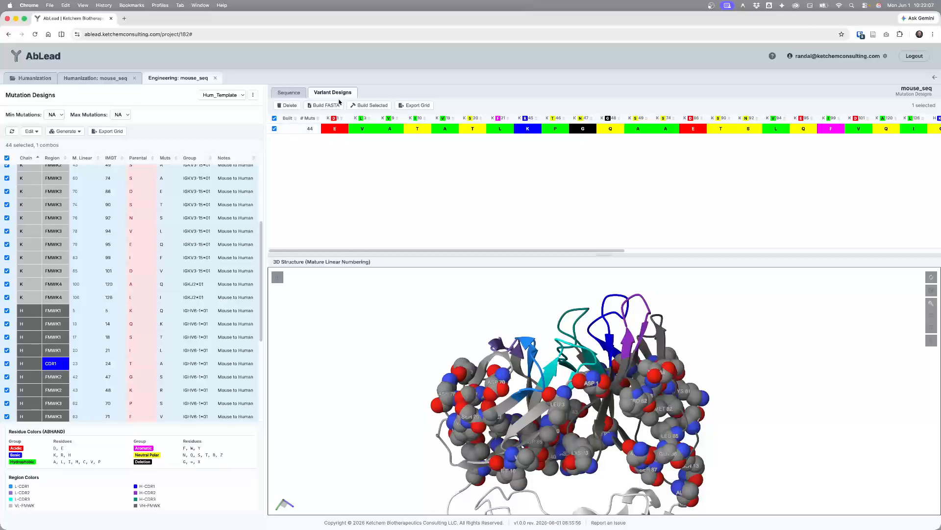
Build the selected variant design and compare it with mouse_seq in the project table, clearing the row selection
left_click(378, 106)
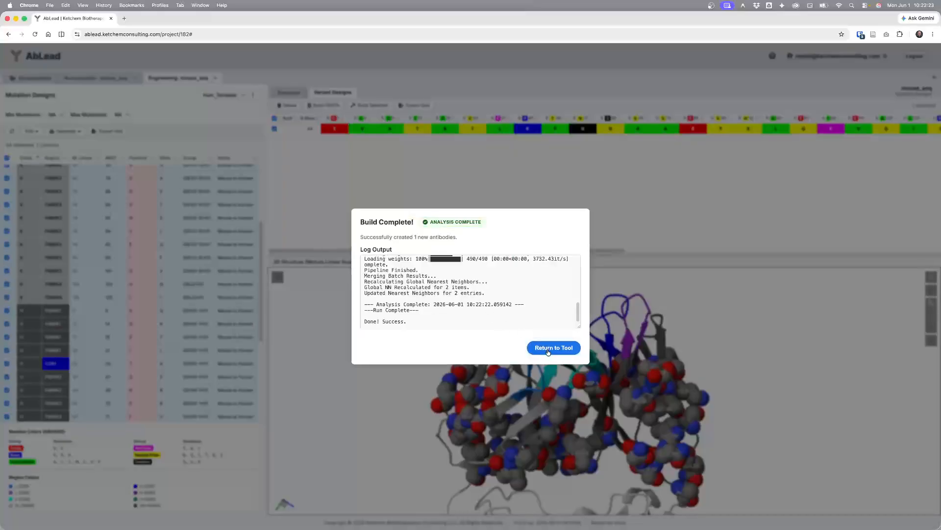
left_click(553, 348)
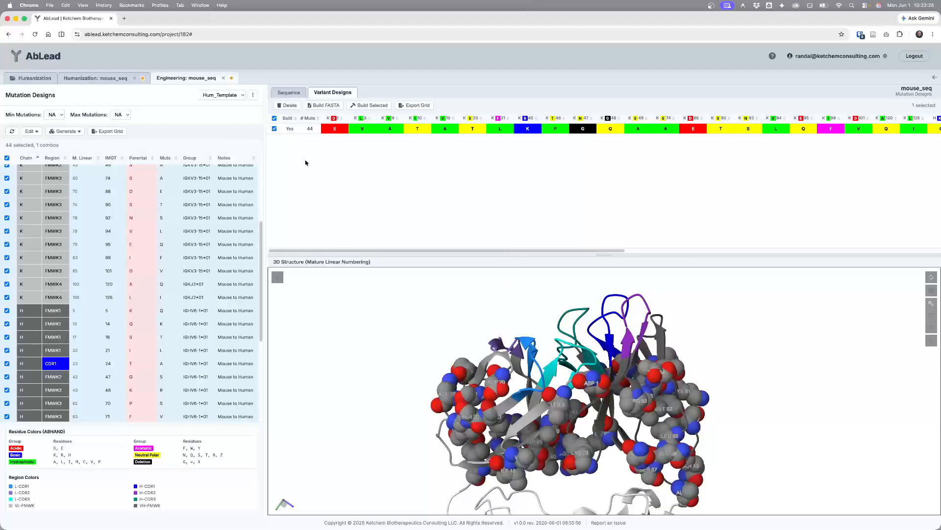
left_click(30, 78)
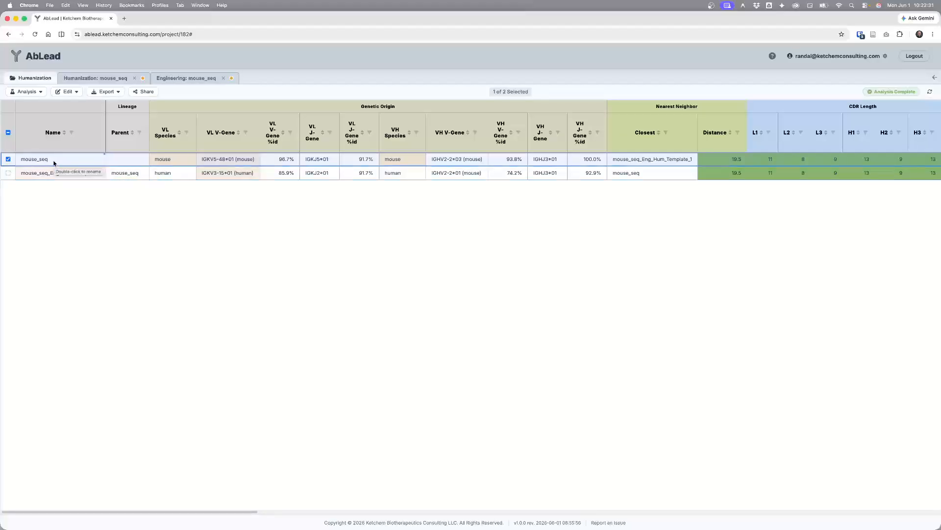
left_click(53, 162)
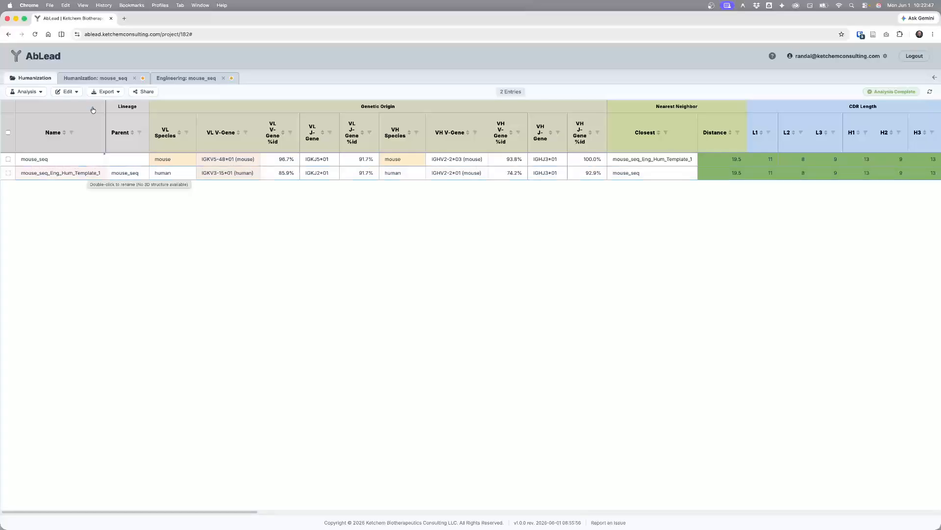
In the mouse_seq humanization alignment, highlight heavy chain IMGT positions 80, 82, 85 and 87
left_click(96, 79)
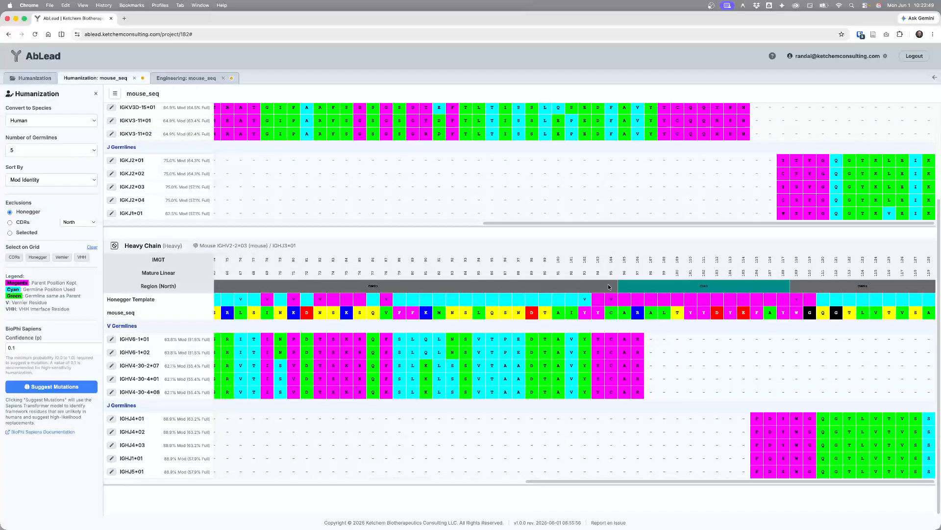
left_click_drag(533, 482, 415, 482)
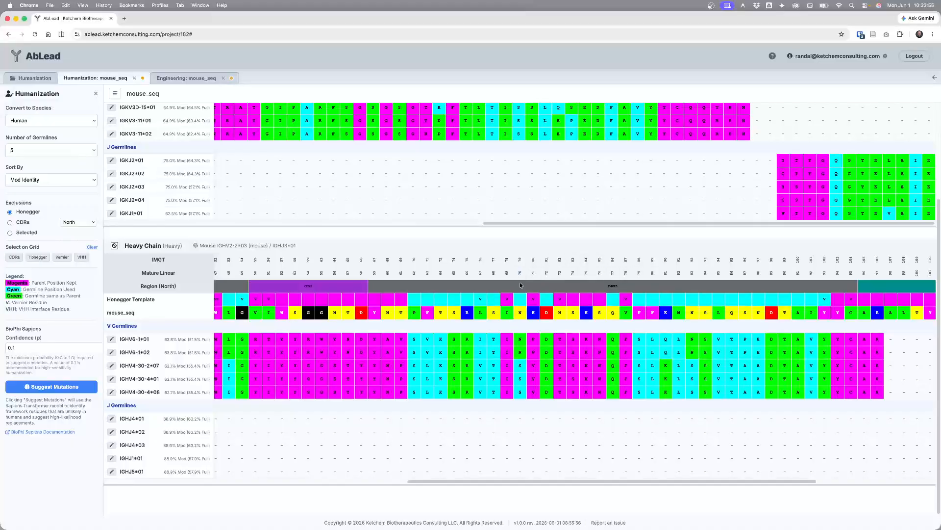
left_click(534, 259)
left_click(560, 259)
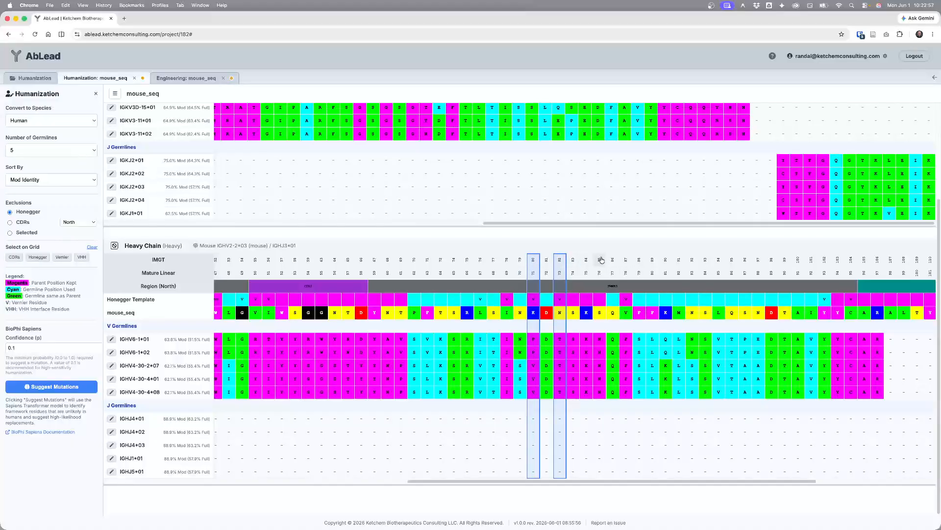
left_click(599, 259)
left_click(626, 259)
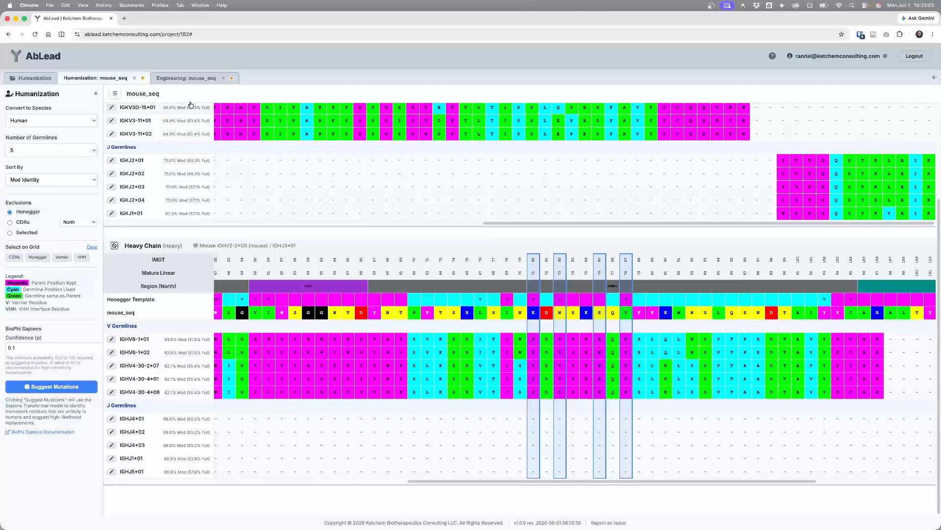
Select mouse_seq_Eng_Hum_Template_1 in the project table and open its humanness analysis
left_click(37, 79)
left_click(36, 175)
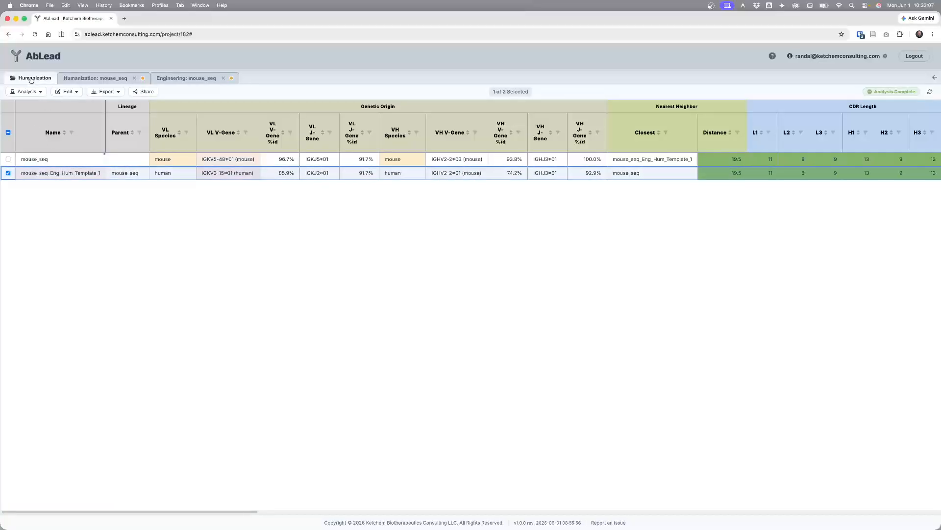
left_click(27, 92)
left_click(34, 154)
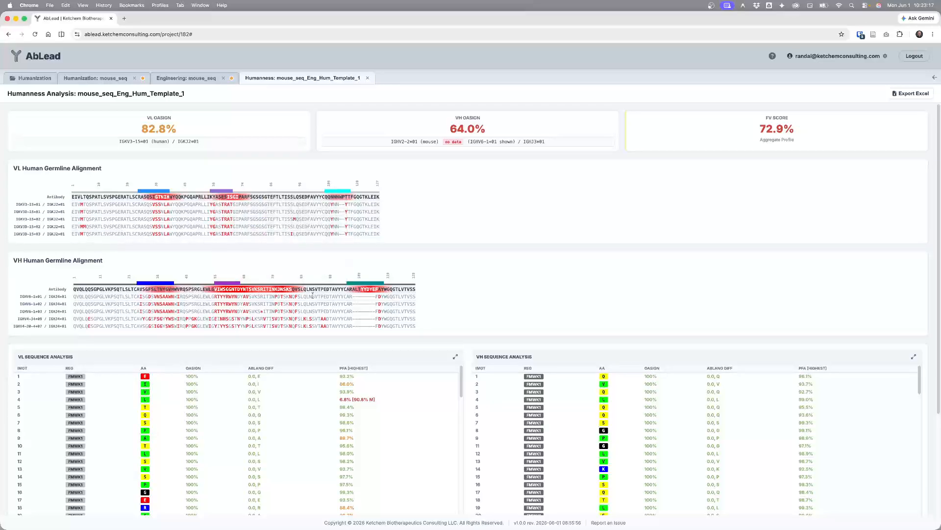
Examine the VH alignment peptides around IMGT 77 and the VH sequence analysis, then view and close the mutation form for heavy chain K80
mouse_move(260, 294)
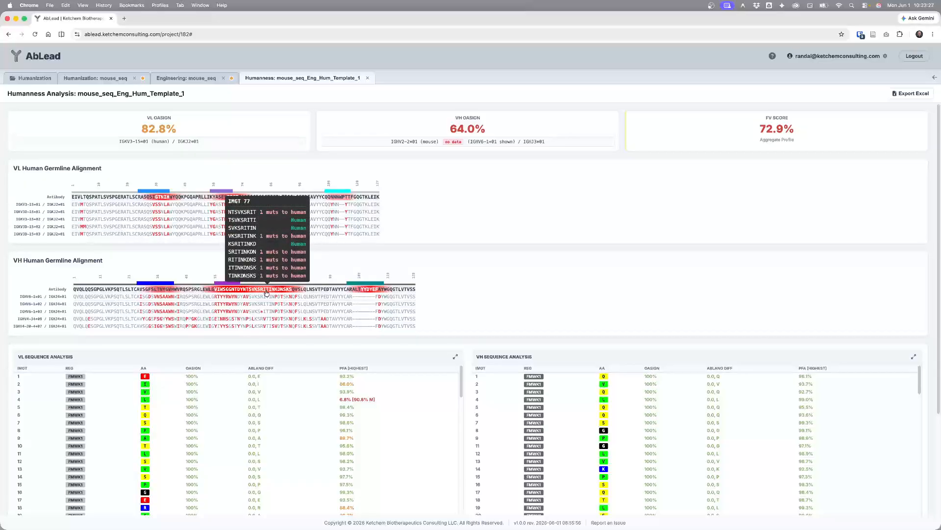
left_click(266, 293)
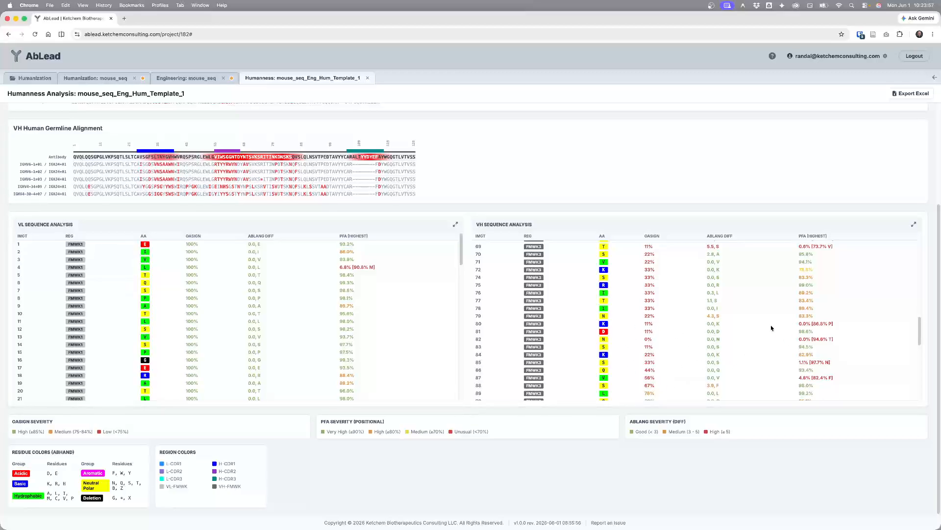
left_click(604, 324)
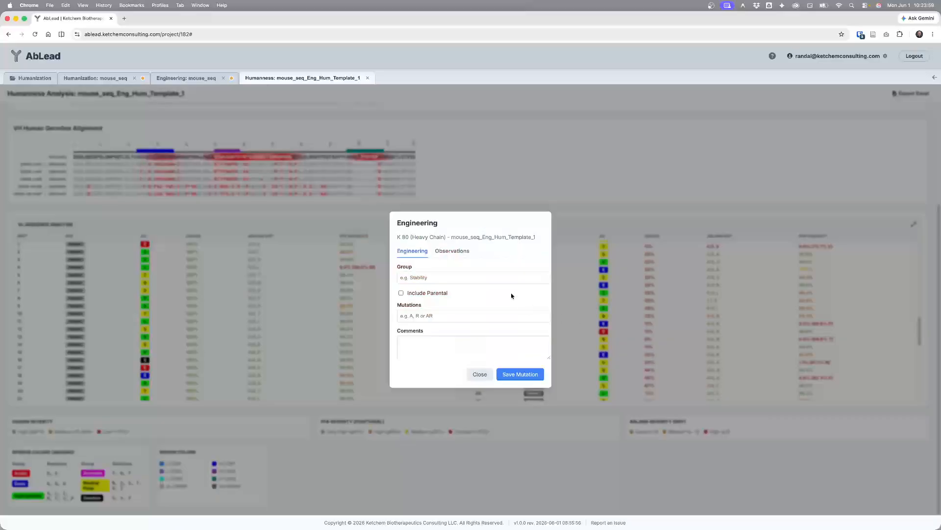
left_click(481, 376)
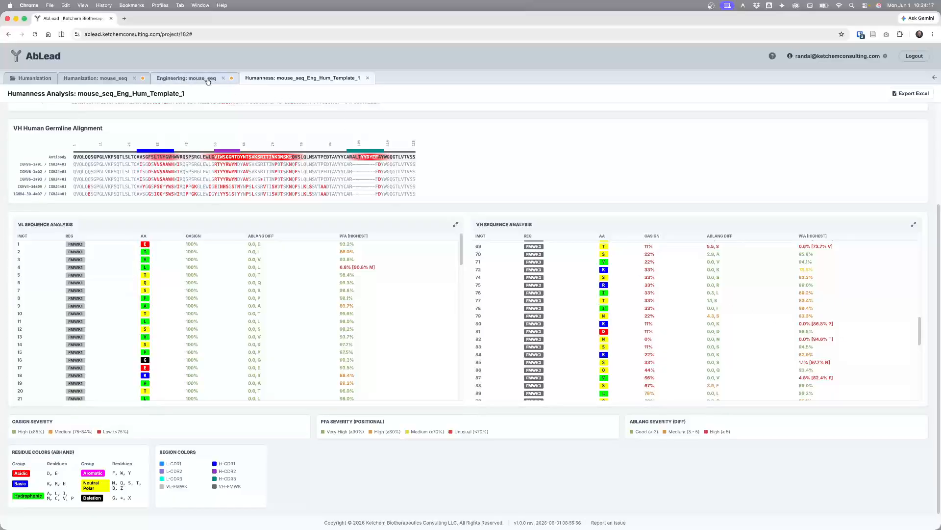
Change the mouse_seq humanization exclusions to CDRs with the North definition
left_click(109, 80)
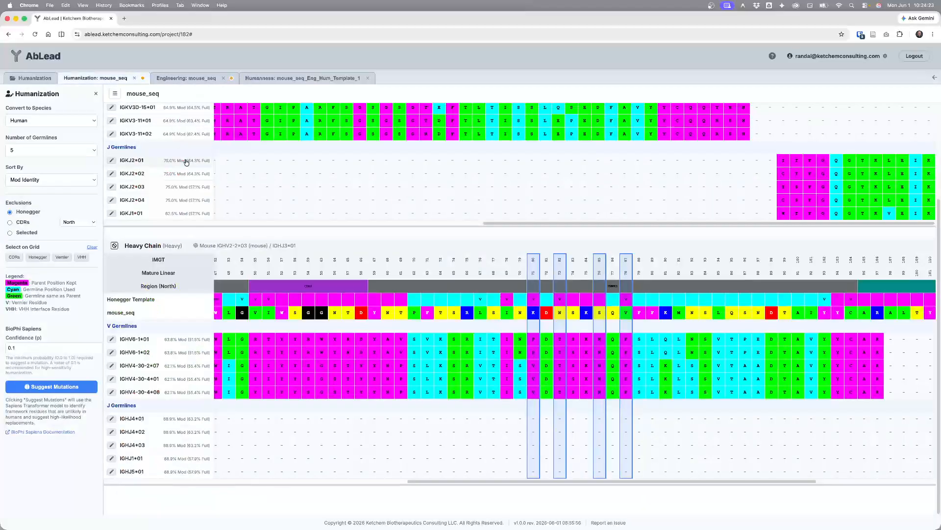
left_click(22, 223)
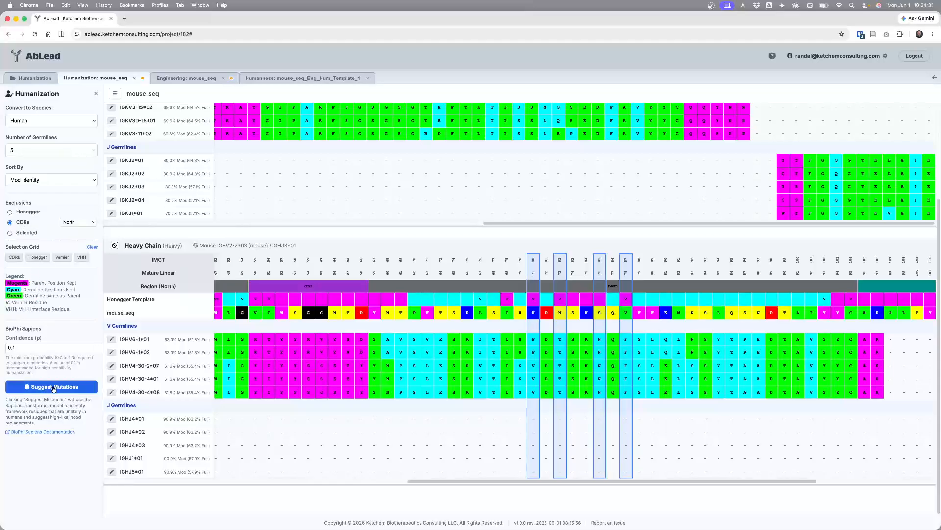
Generate the suggested Sapiens mutations for mouse_seq, apply them as a design, and show the Default mutation set in its engineering view
left_click(54, 387)
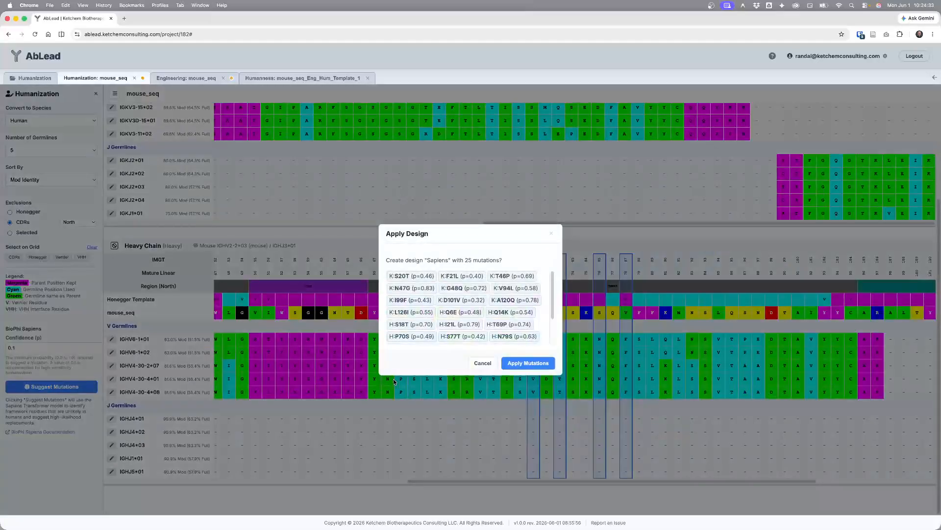
left_click(542, 363)
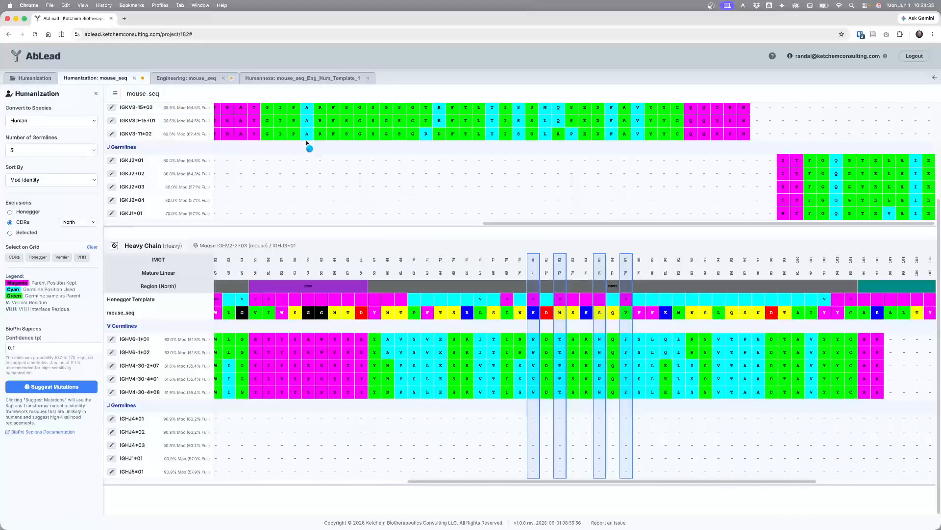
left_click(189, 79)
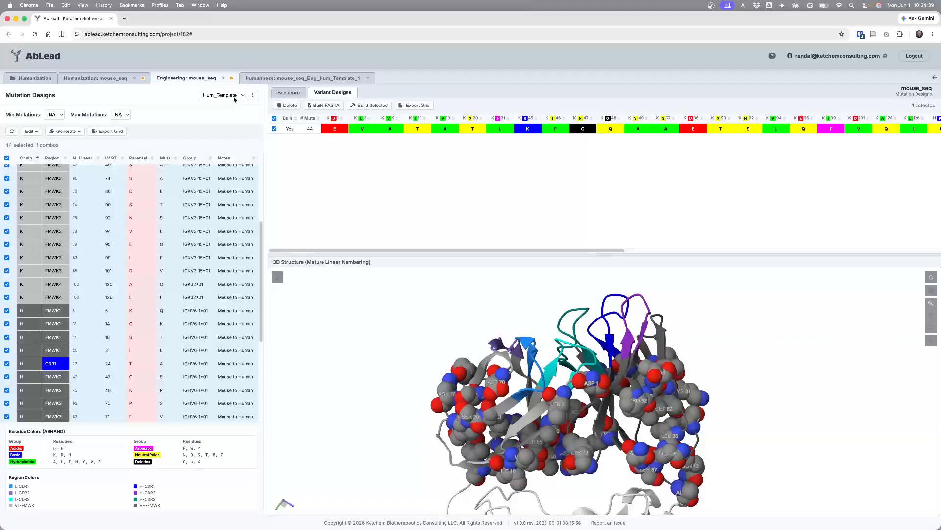
left_click(235, 91)
left_click(233, 86)
scroll(121, 217, "up", 3)
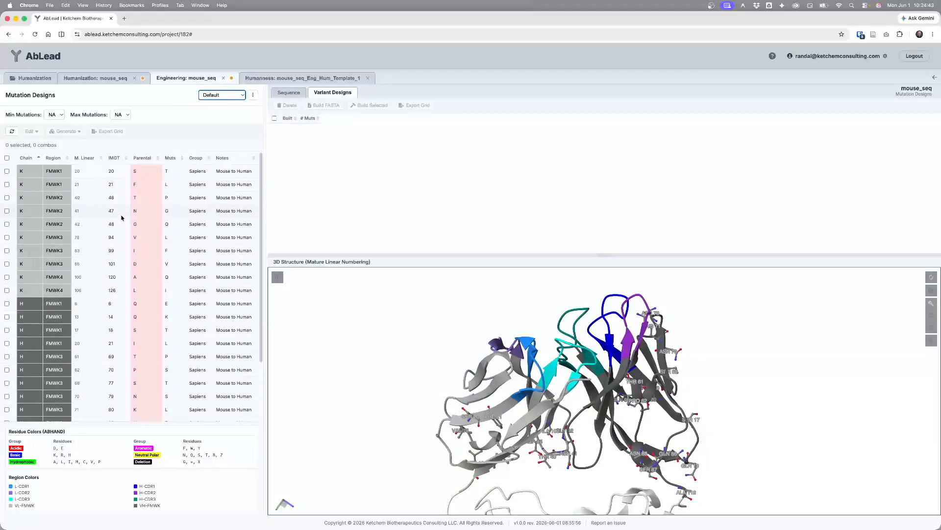
Create a new mutation design set named Hum_Sapiens
left_click(253, 97)
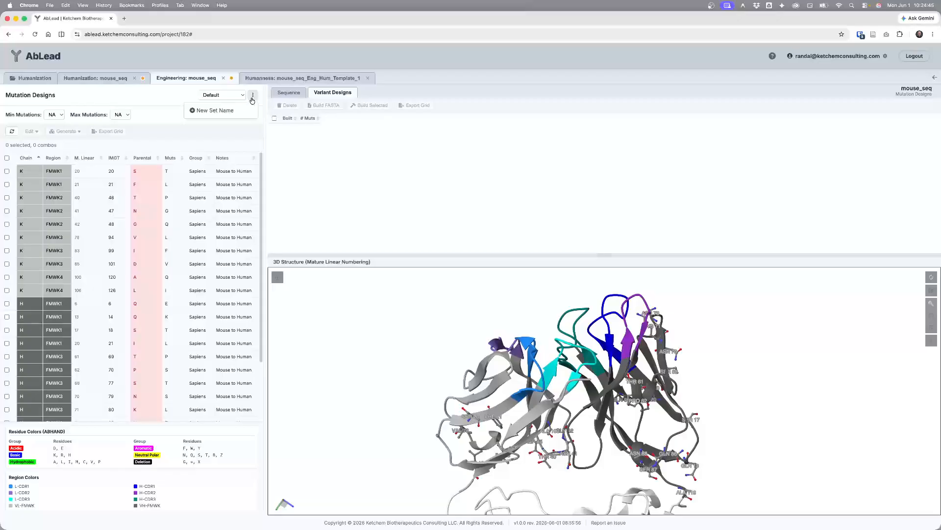
left_click(231, 114)
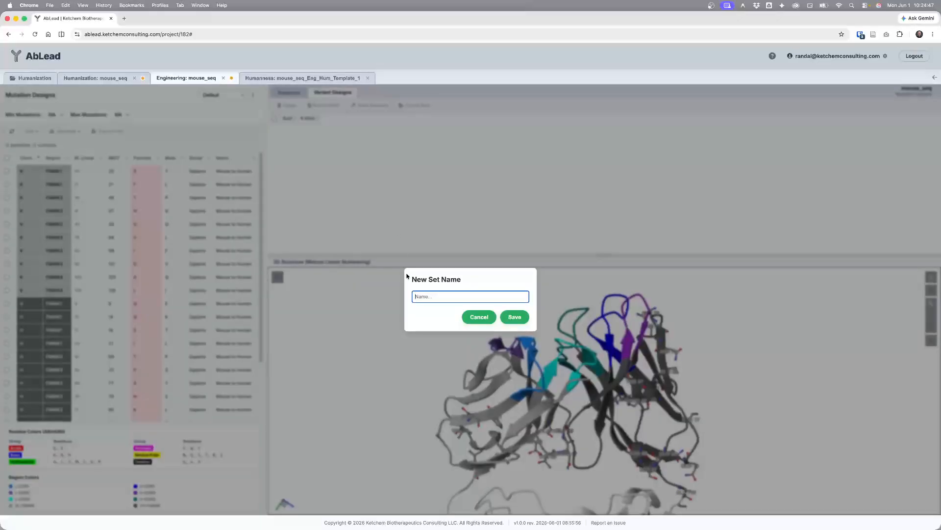
type("Hum_Sapiens")
left_click(516, 317)
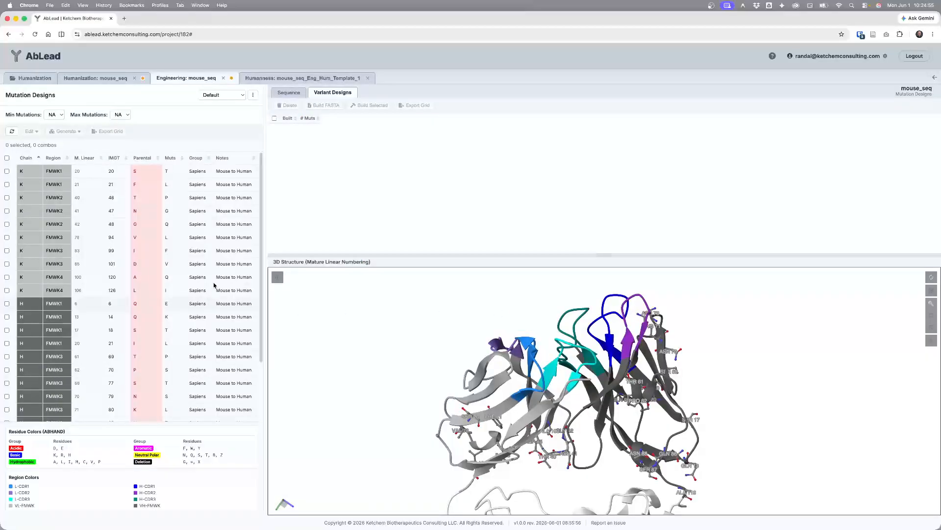
Move all mutations in the Default set to the Hum_Sapiens set
left_click(7, 157)
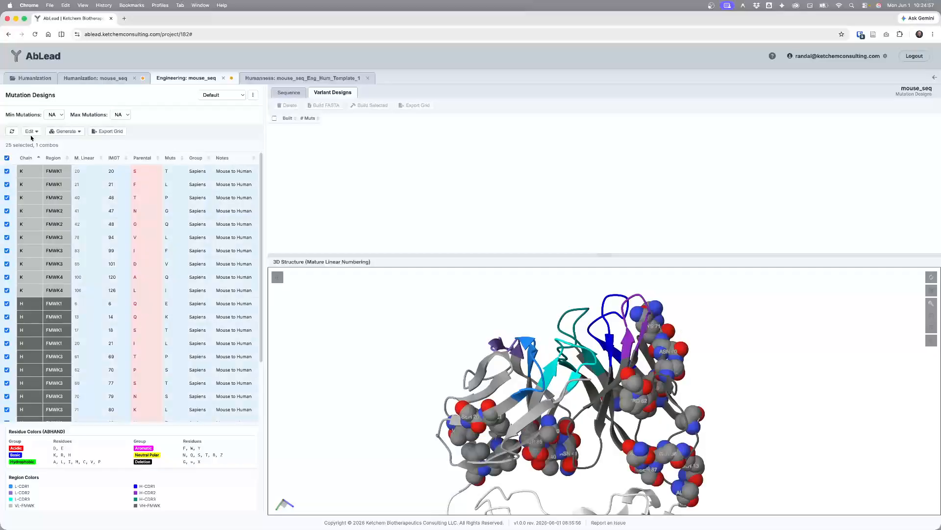
left_click(30, 131)
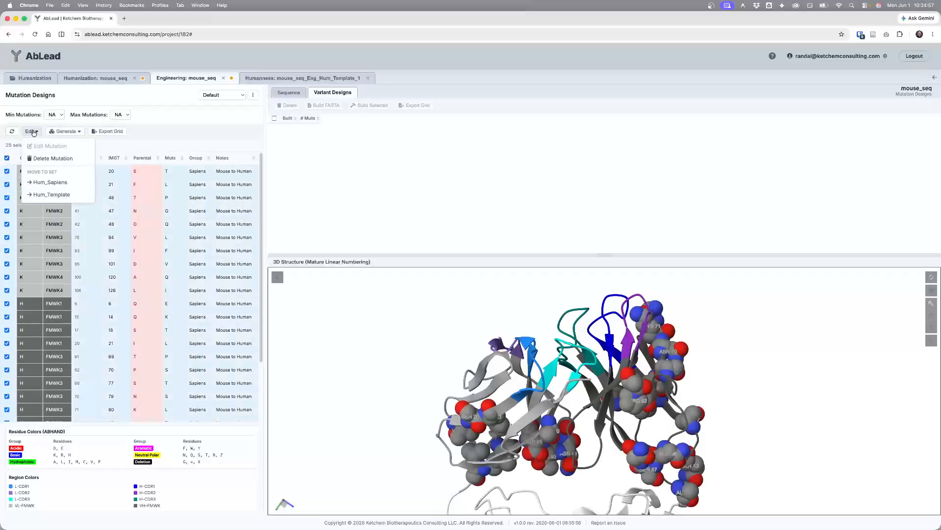
left_click(35, 183)
Switch to the Hum_Sapiens set and generate variant combinations from all of its mutations
left_click(212, 94)
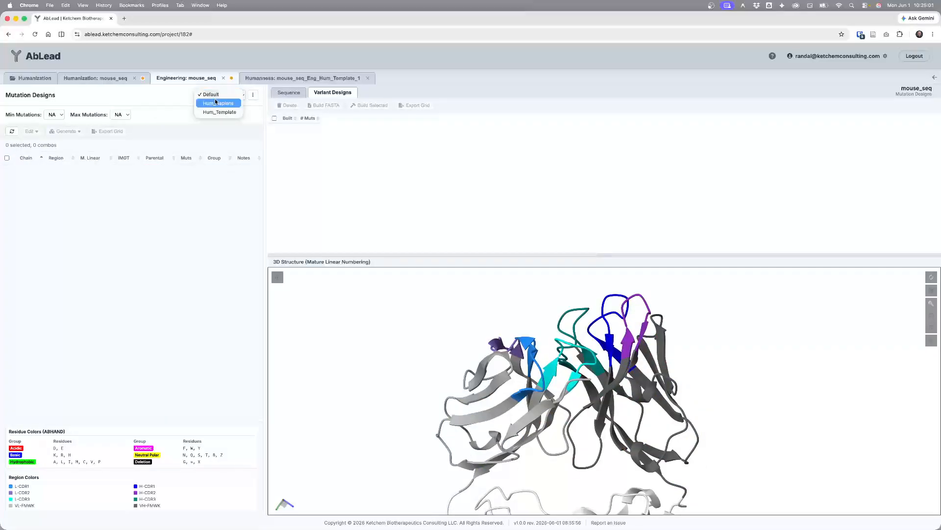
left_click(216, 104)
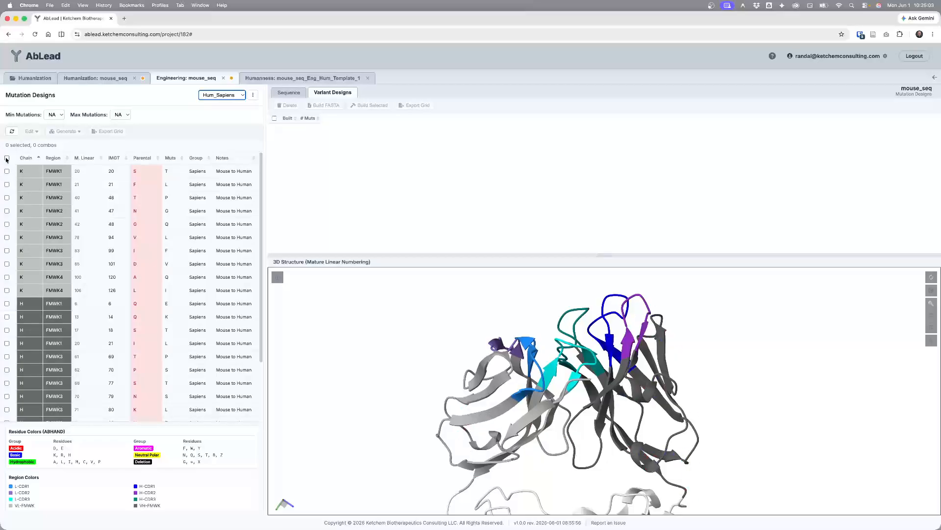
left_click(60, 132)
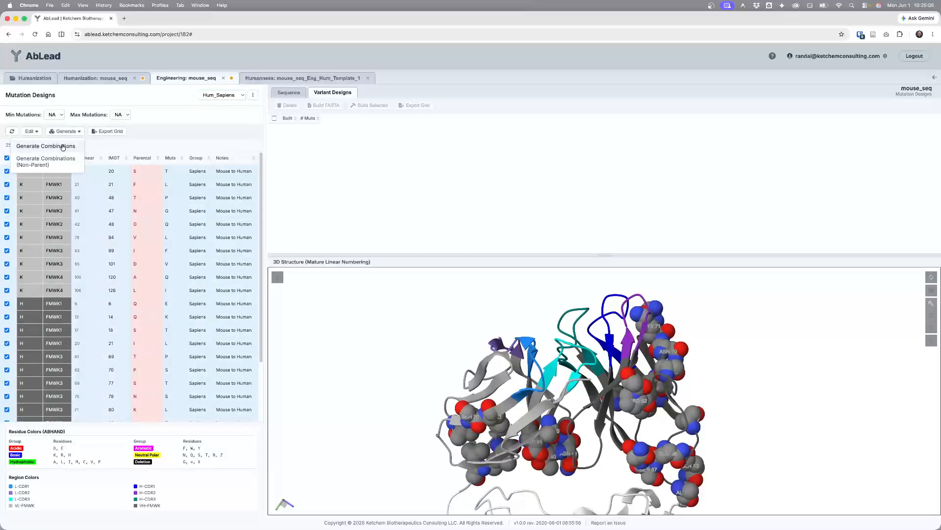
left_click(63, 148)
Build the generated Hum_Sapiens variant and return to the engineering tool when the build finishes
left_click(275, 128)
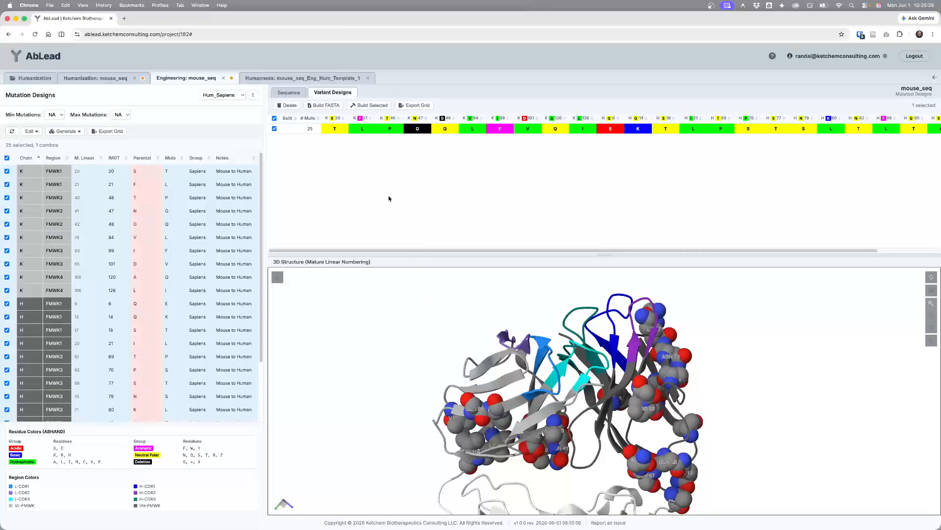
left_click(371, 105)
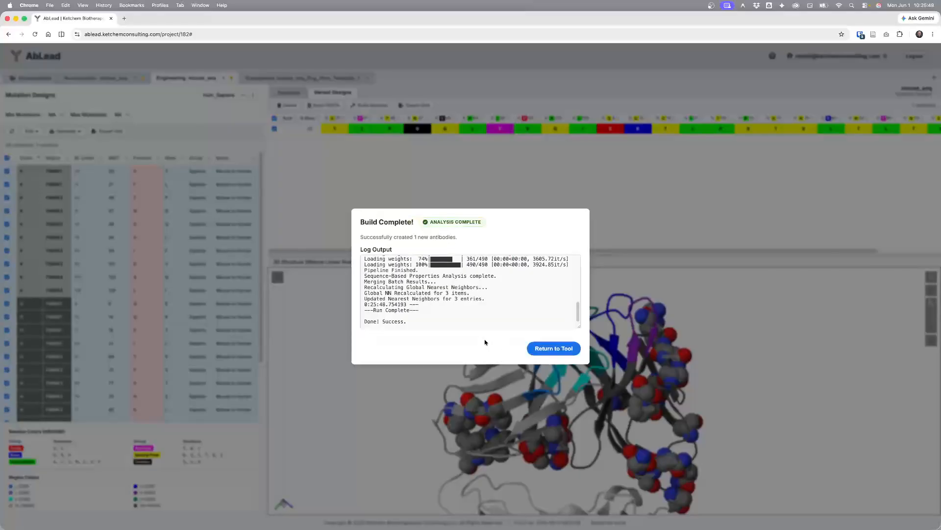
left_click(563, 348)
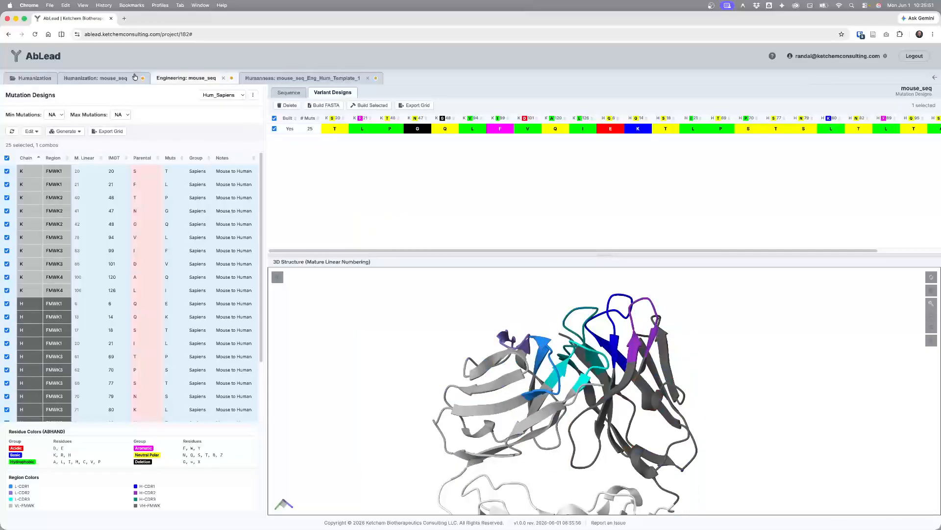
Select mouse_seq_Eng_Hum_Template_1 in the project table and open its germline analysis
left_click(29, 78)
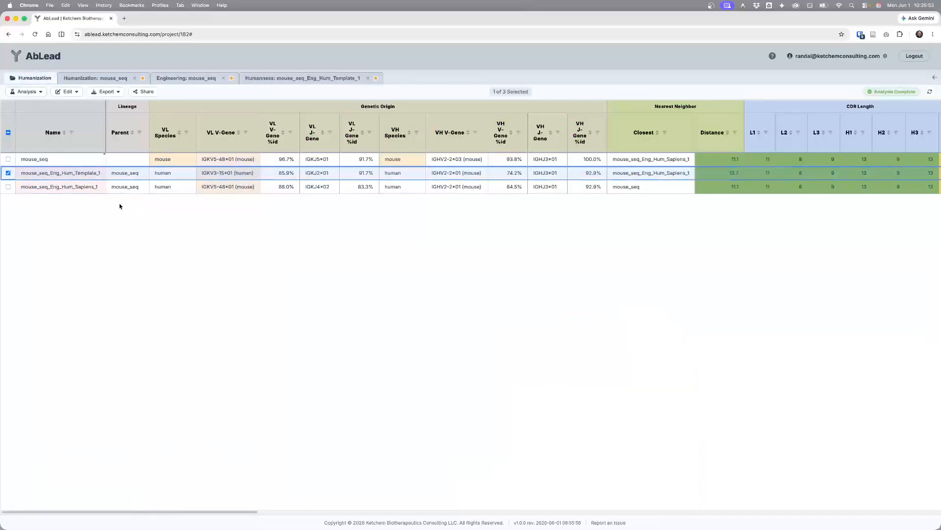
left_click(65, 190)
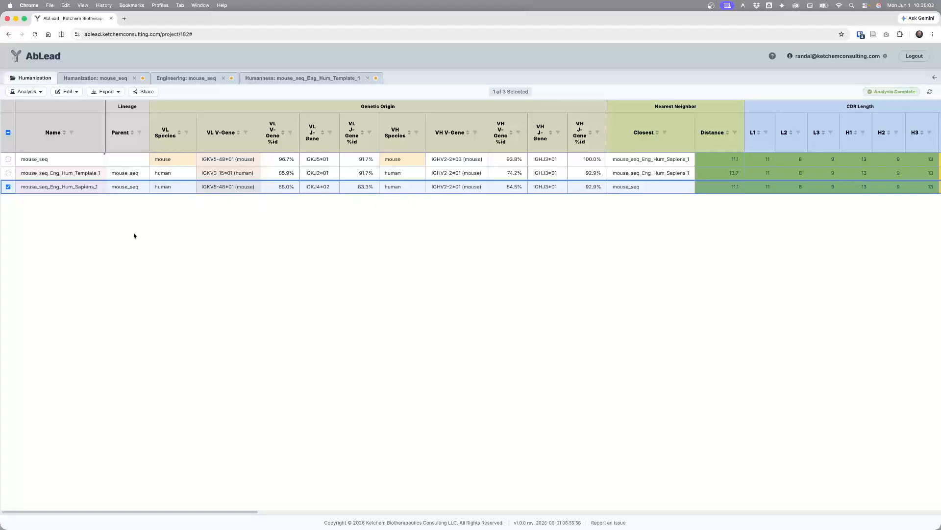
left_click(73, 173)
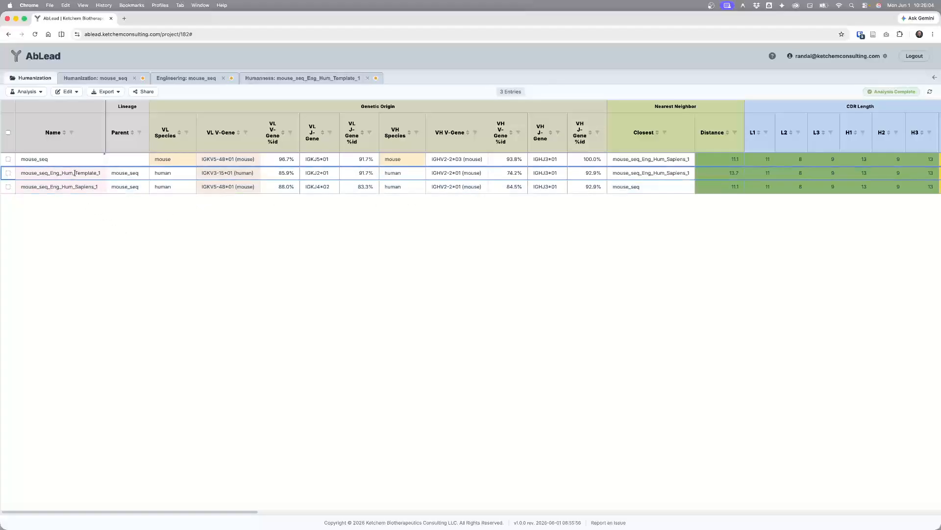
left_click(26, 92)
left_click(24, 142)
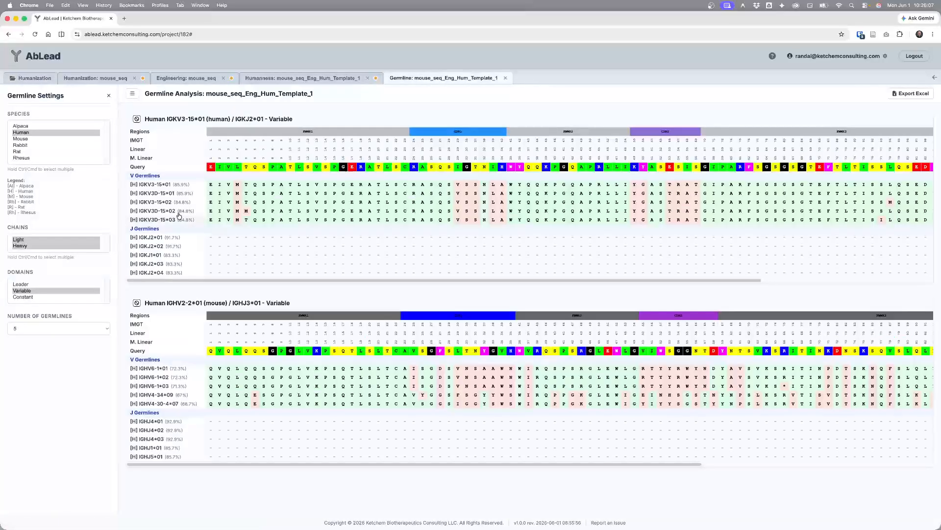
Set the germline analysis to compare both Human and Mouse species with 10 germlines
left_click(24, 140)
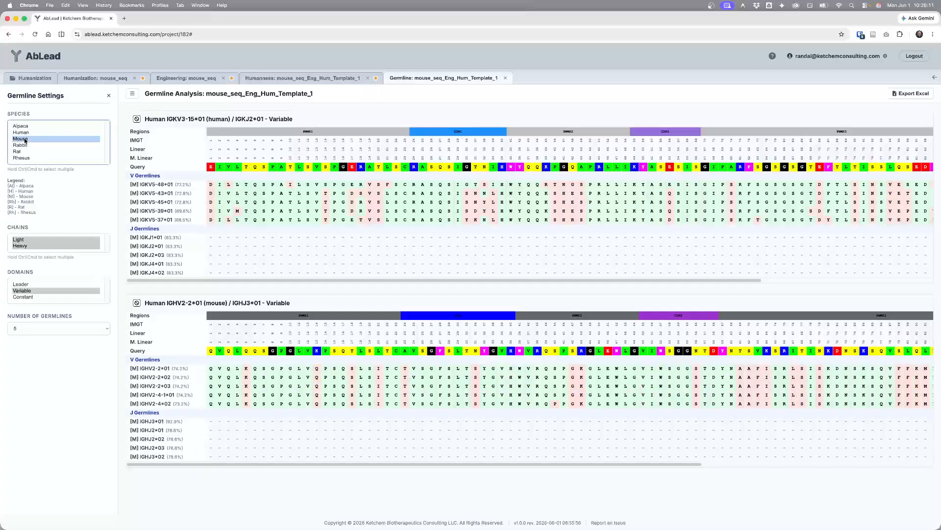
left_click(32, 132, "super")
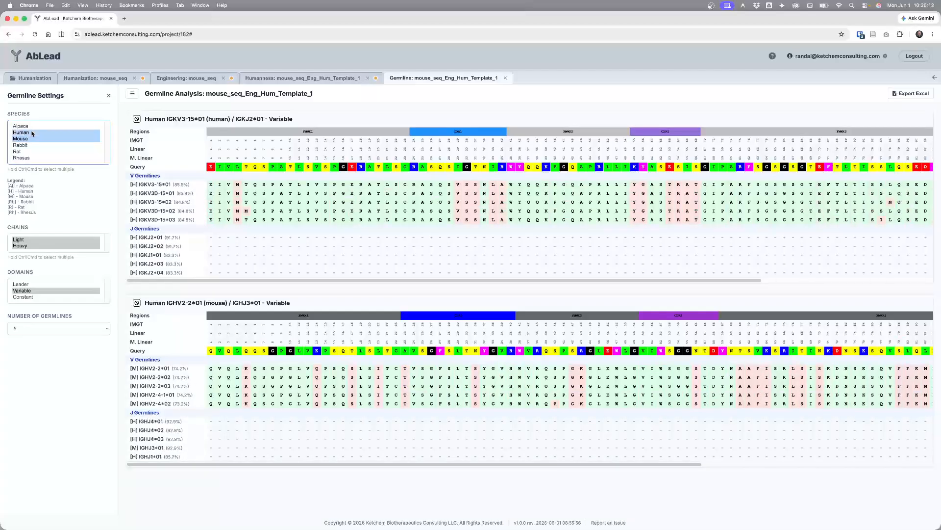
left_click(47, 330)
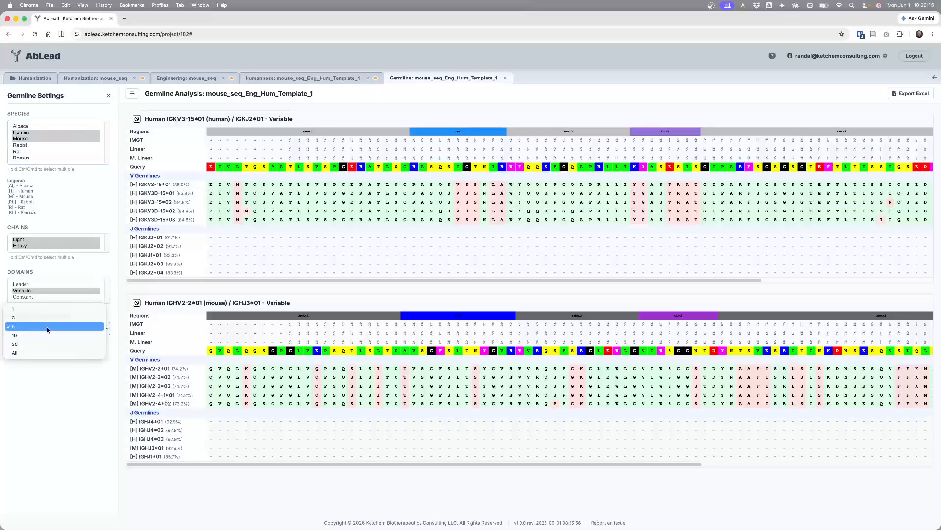
left_click(15, 335)
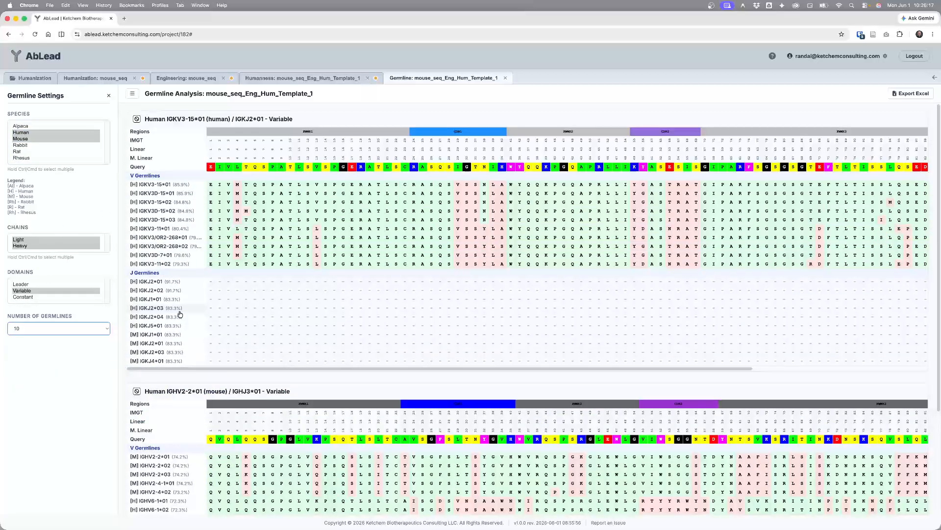
In the heavy chain germline alignment, highlight the human IGHV6-1*01 row and IMGT positions 80, 82, 85 and 87
scroll(180, 316, "down", 3)
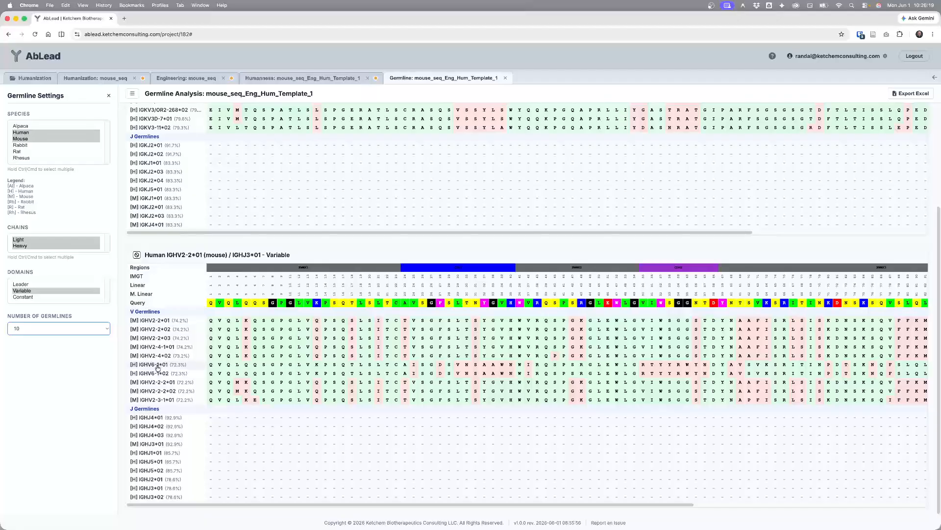
left_click(154, 368)
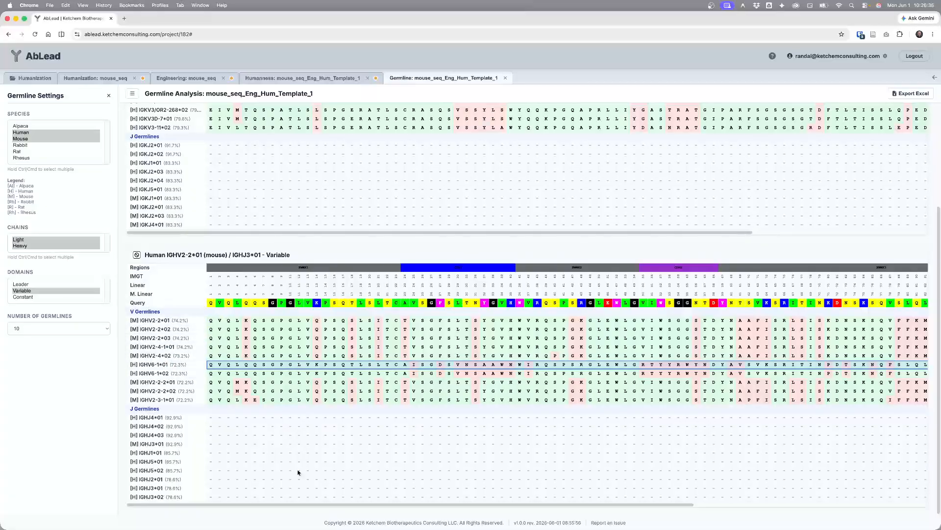
left_click_drag(345, 505, 392, 505)
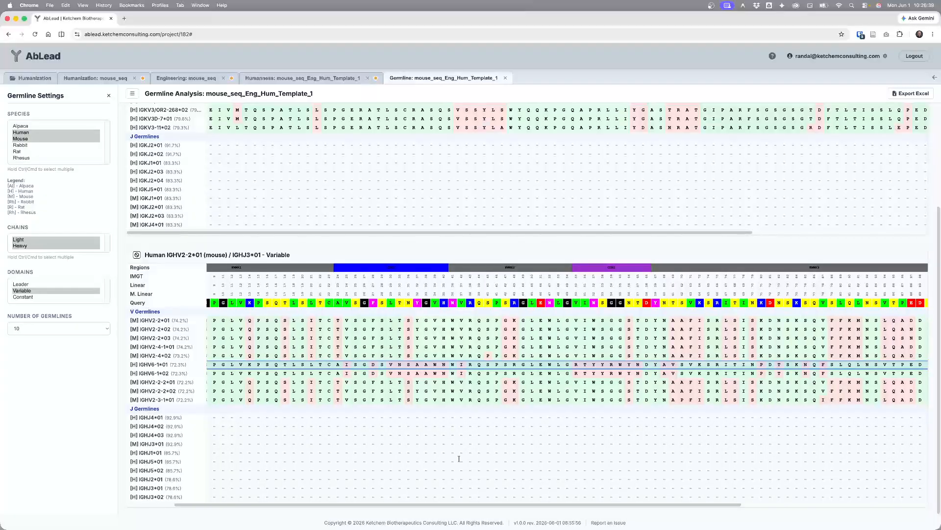
left_click_drag(368, 505, 625, 512)
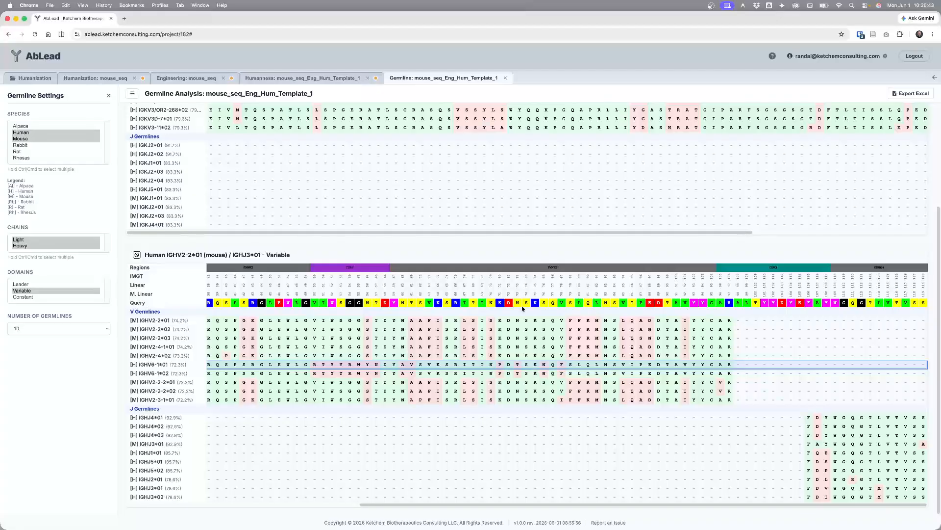
left_click(500, 287)
left_click(517, 282)
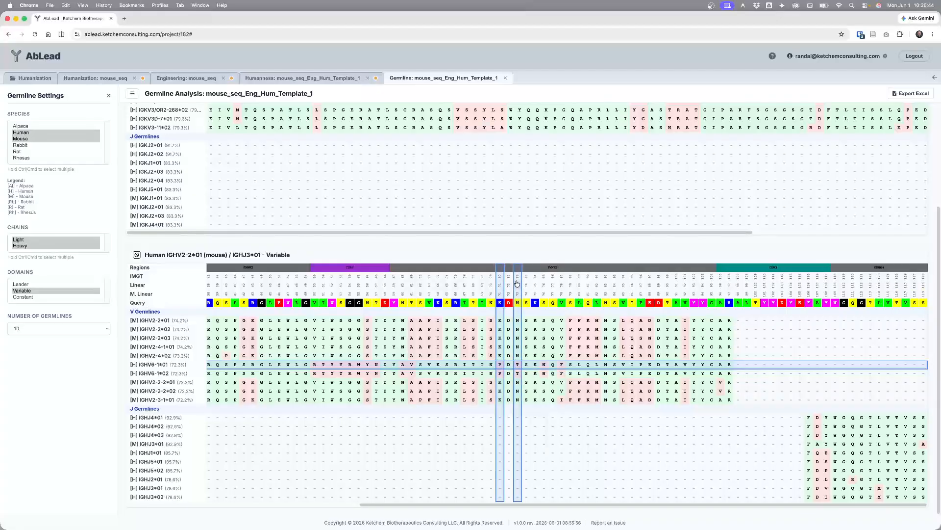
left_click(543, 280)
left_click(562, 281)
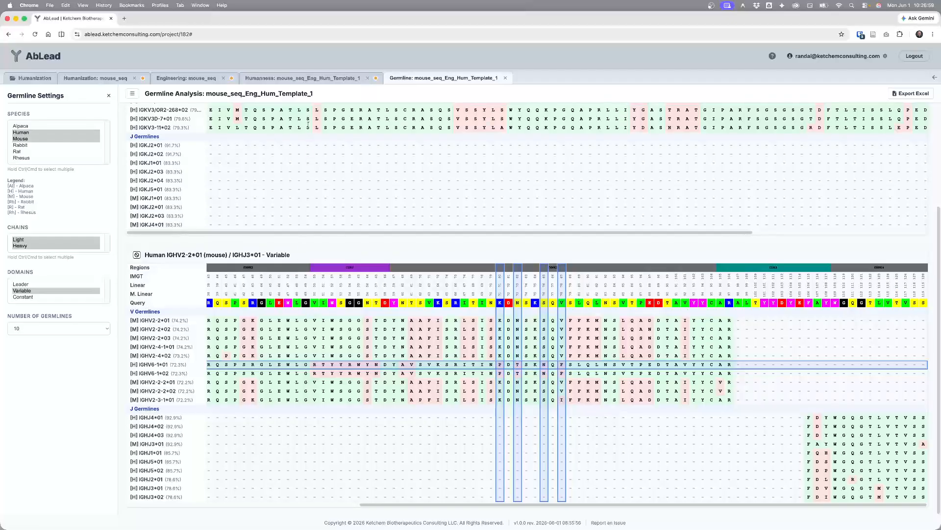
left_click(112, 79)
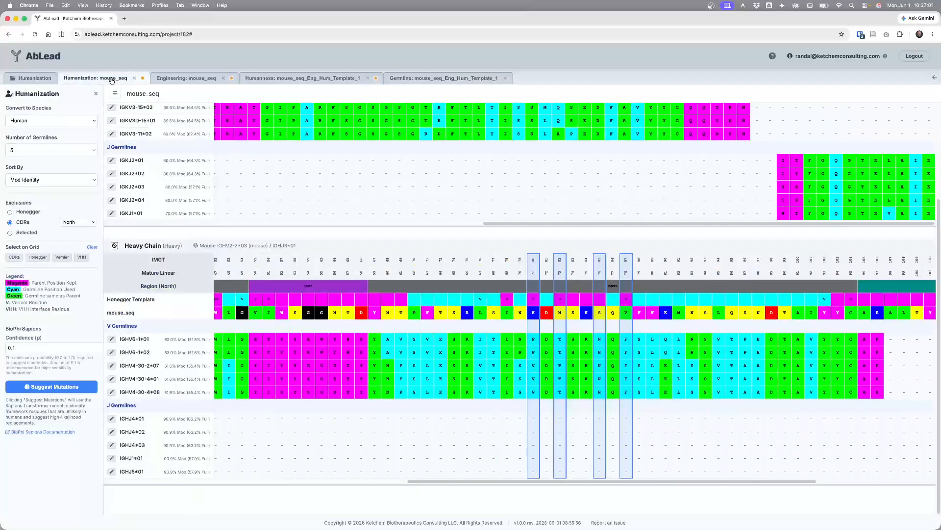
left_click(189, 79)
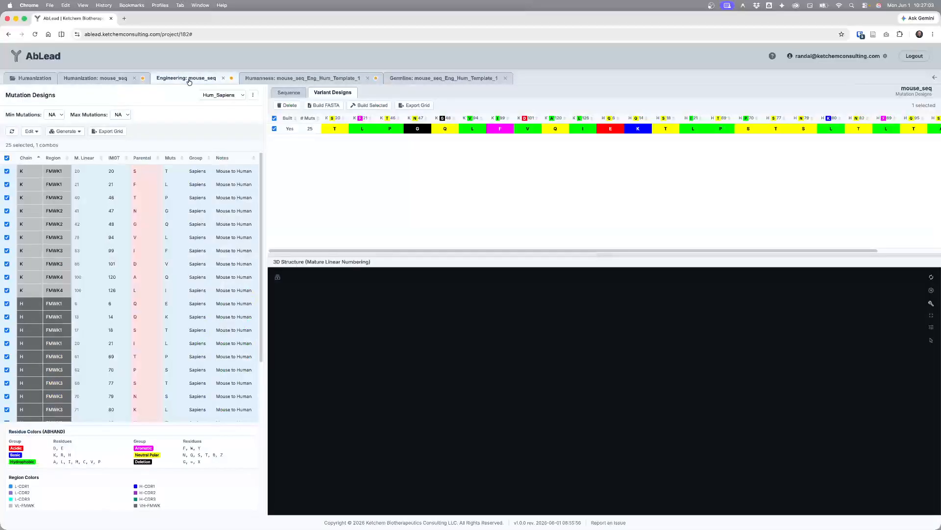
left_click(207, 97)
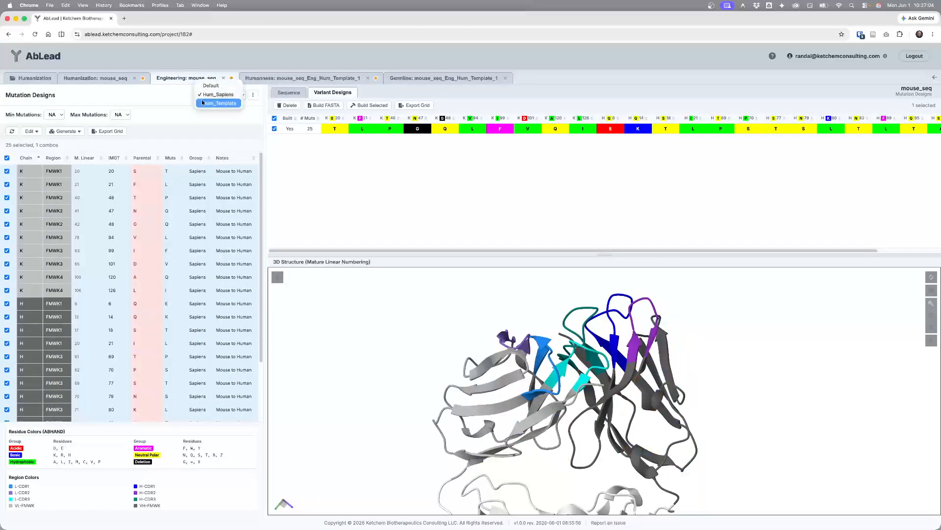
left_click(170, 109)
left_click(260, 82)
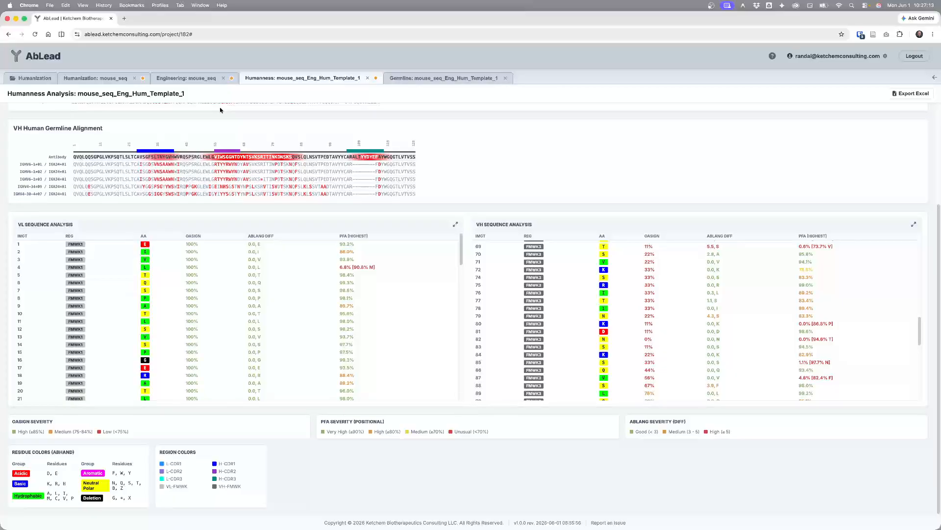
Examine the stability and surface property columns for mouse_seq and its two humanized variants in the project table
left_click(51, 78)
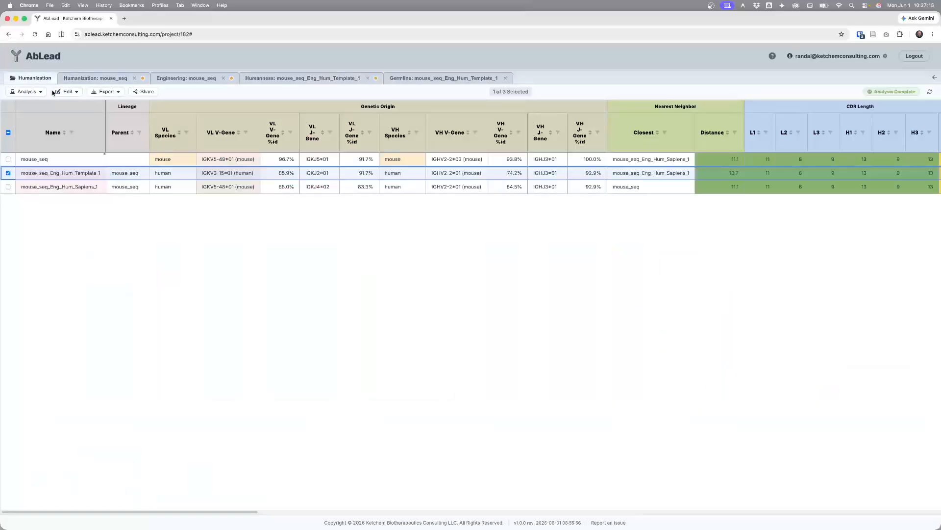
left_click(29, 93)
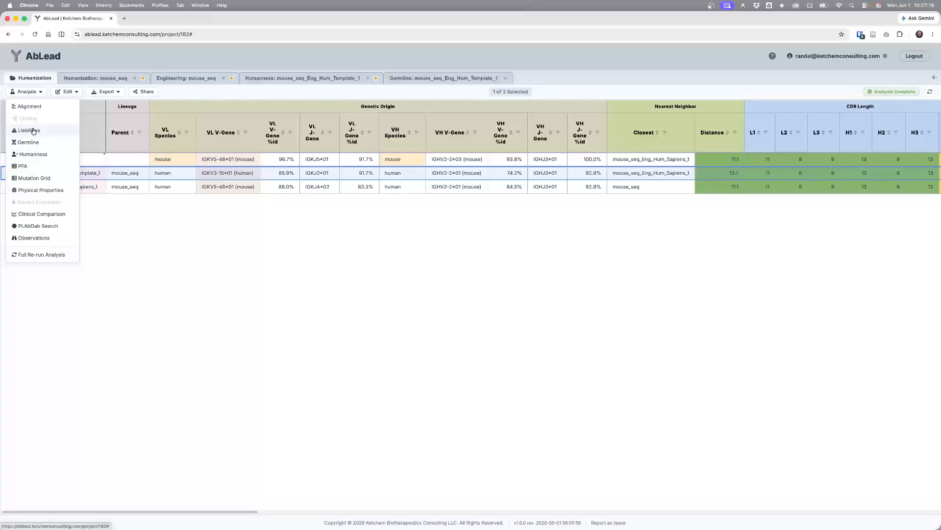
left_click(32, 93)
left_click_drag(110, 511, 327, 511)
scroll(431, 125, "left", 2)
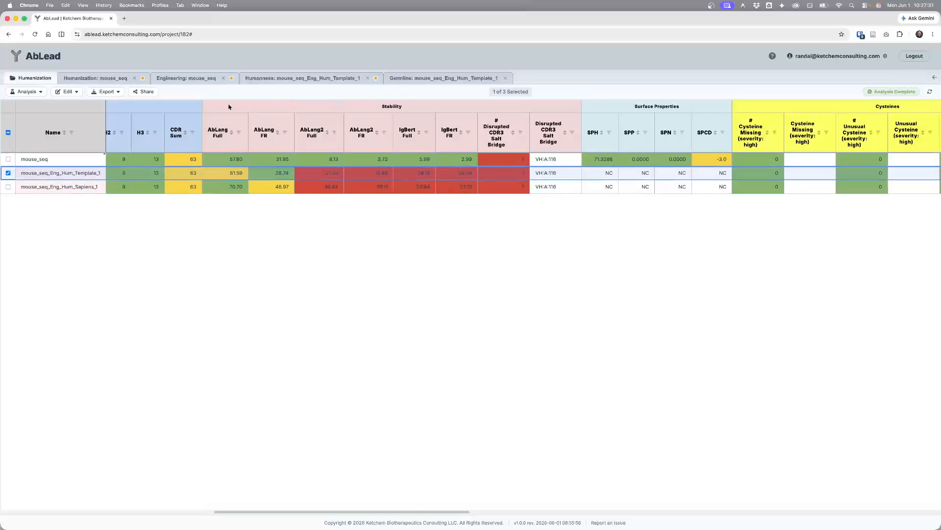
left_click(66, 92)
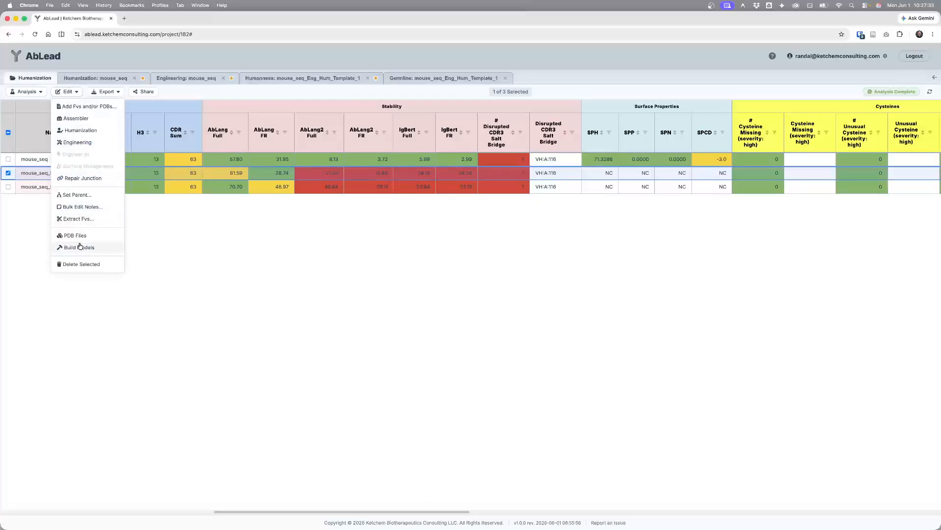
left_click(196, 248)
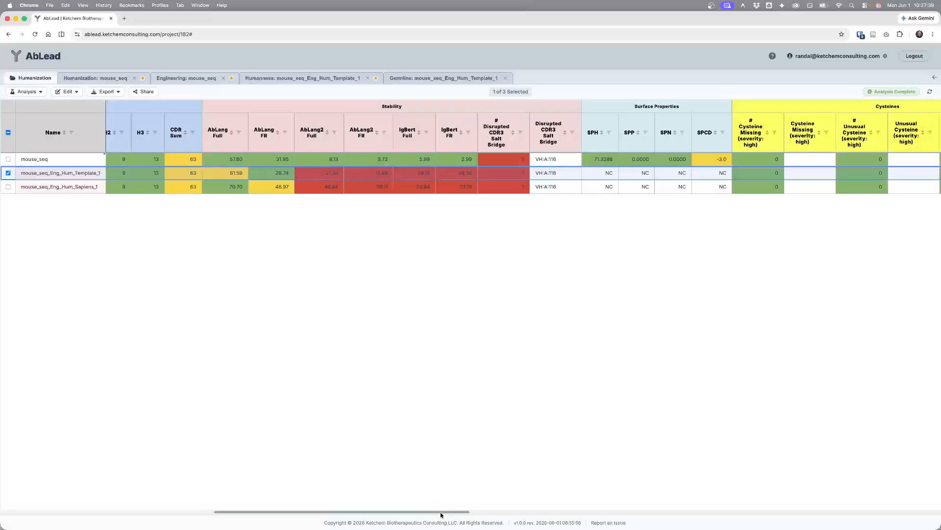
left_click_drag(441, 514, 462, 513)
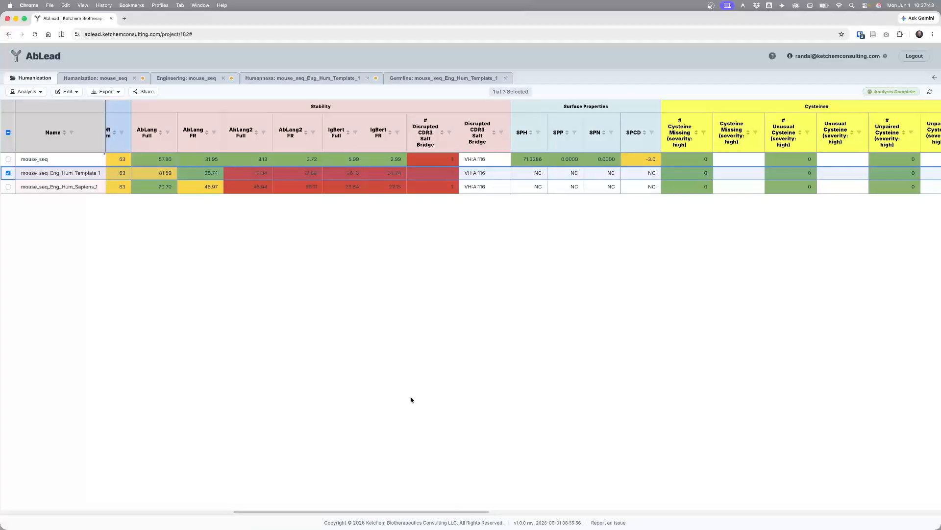